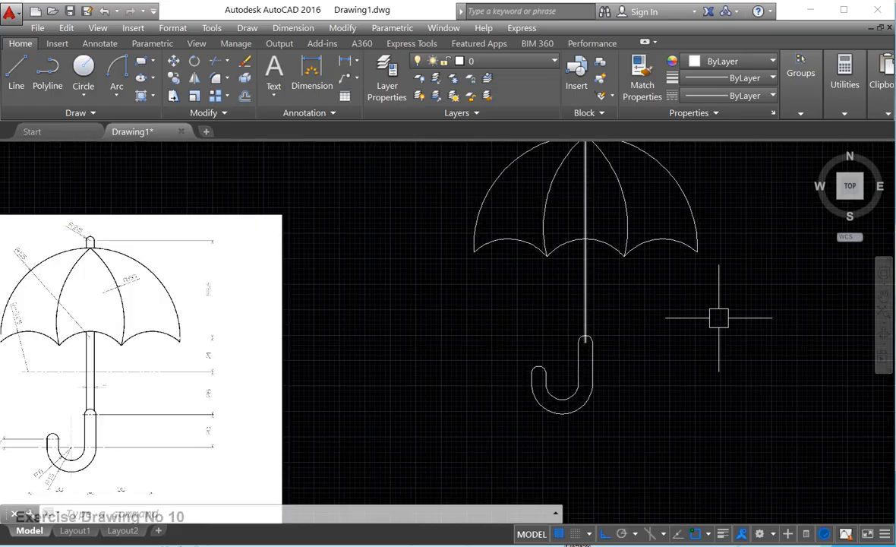
- Examine the shaft width and handle dimensions in the reference drawing and compare them with the drawn umbrella
scroll(608, 310, up, 1)
middle_drag(597, 348, 646, 326)
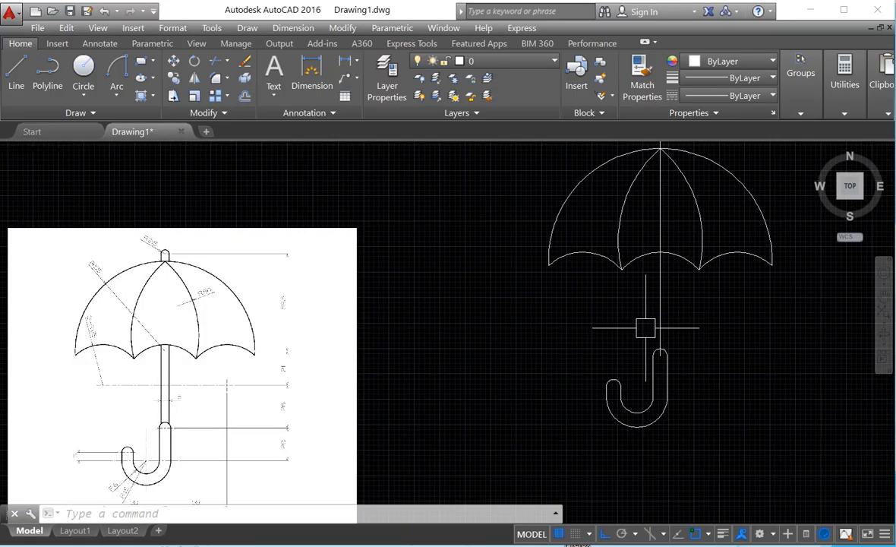
middle_drag(680, 231, 689, 248)
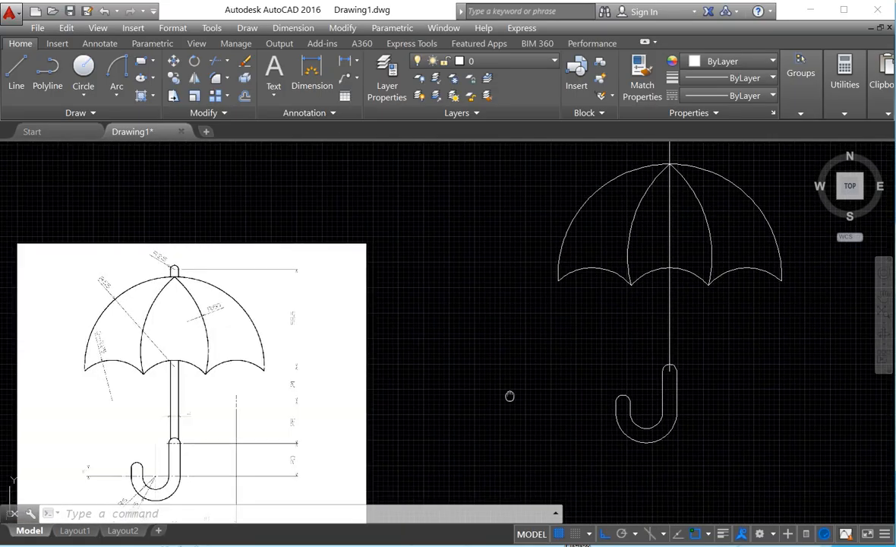
middle_drag(510, 396, 612, 310)
scroll(304, 370, up, 4)
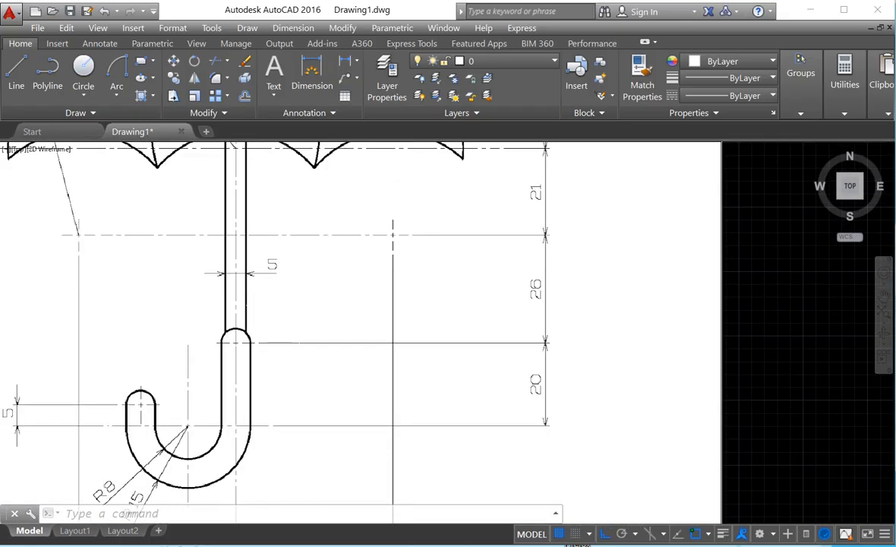
middle_drag(304, 370, 326, 400)
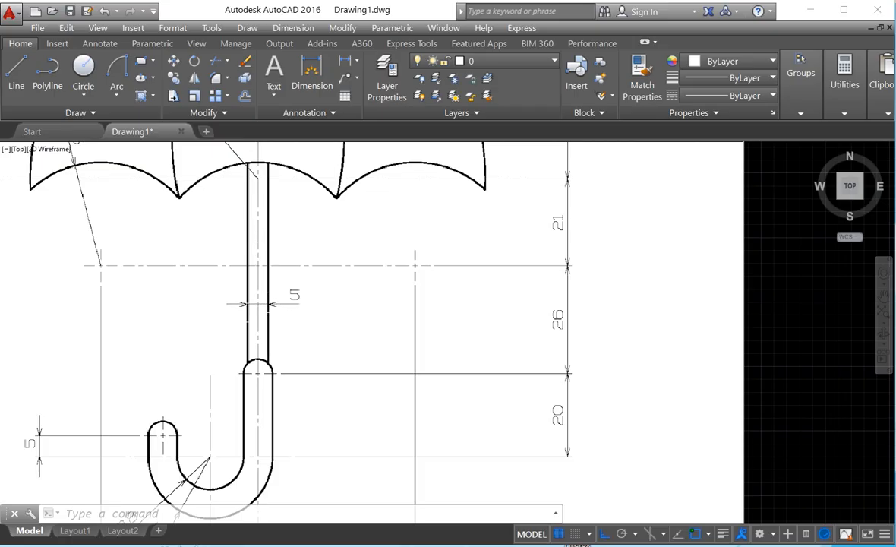
scroll(227, 326, down, 4)
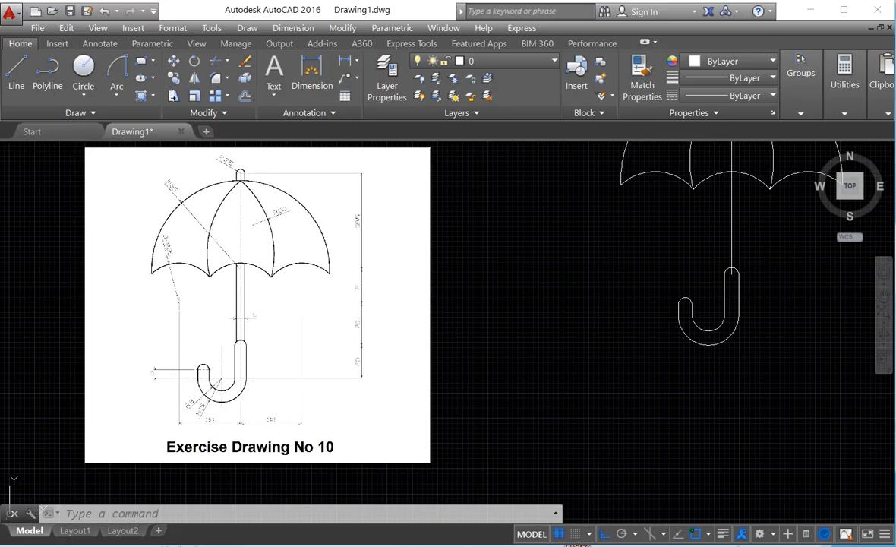
middle_drag(227, 326, 161, 424)
middle_drag(544, 306, 468, 330)
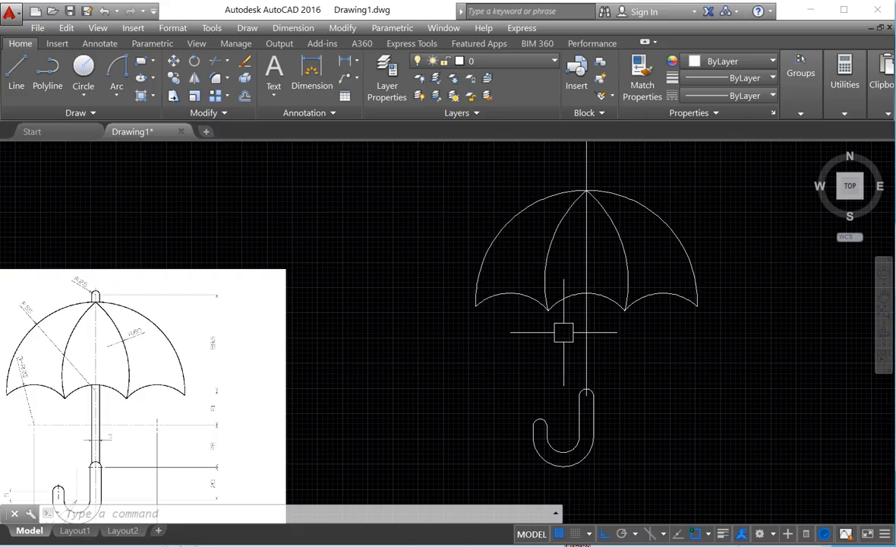
- Offset the umbrella's vertical centre line by 2.5 to both sides to form the shaft edges
key(Return)
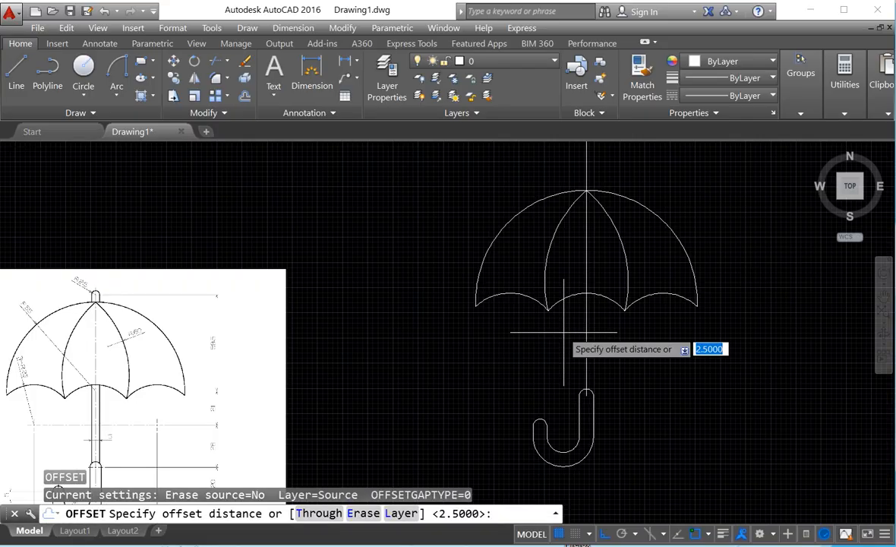
text(2.5)
key(Return)
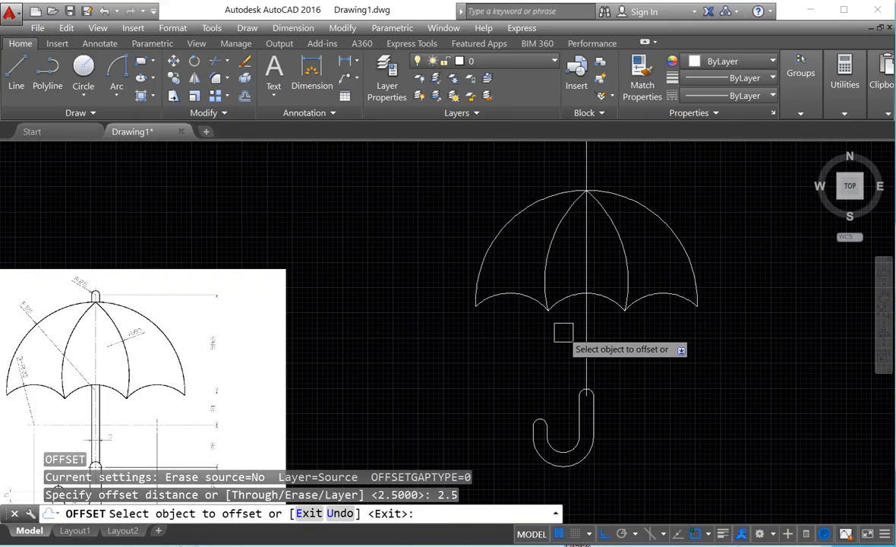
click(583, 325)
click(619, 329)
scroll(586, 343, up, 2)
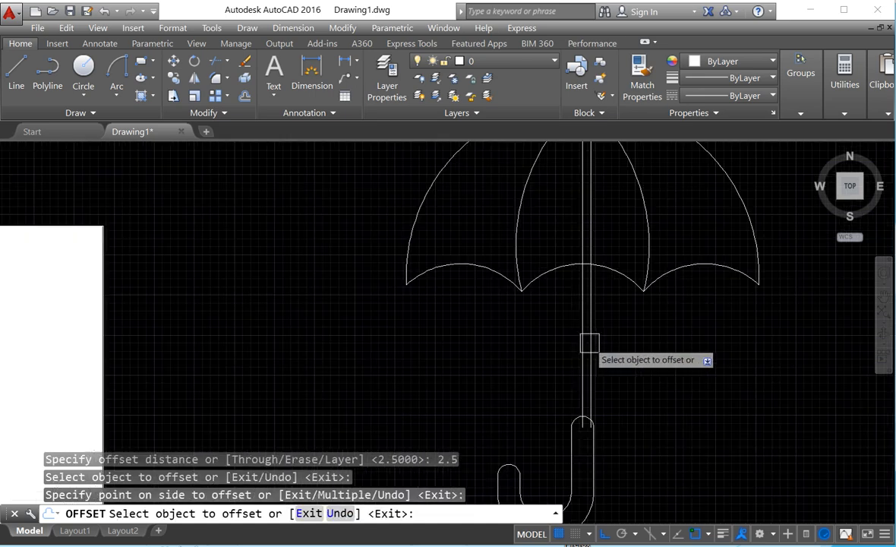
click(586, 343)
click(573, 345)
scroll(526, 362, down, 4)
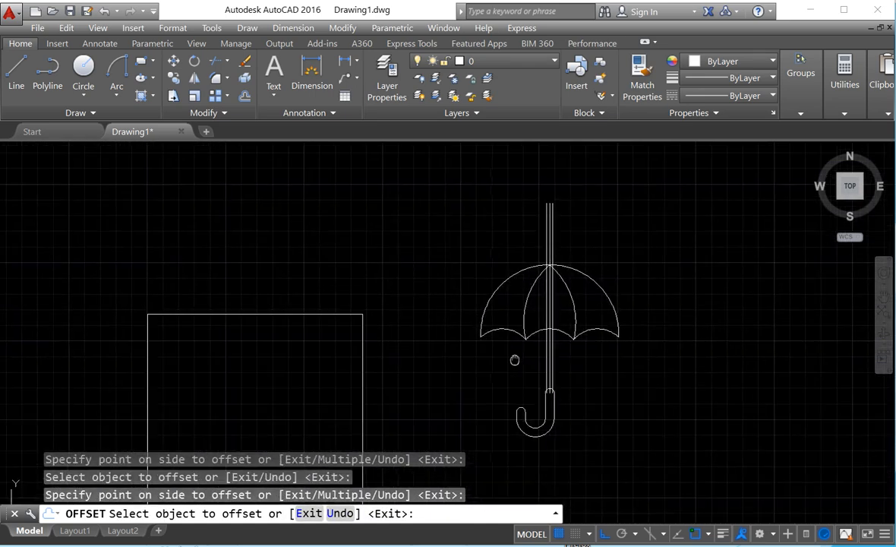
scroll(532, 360, up, 3)
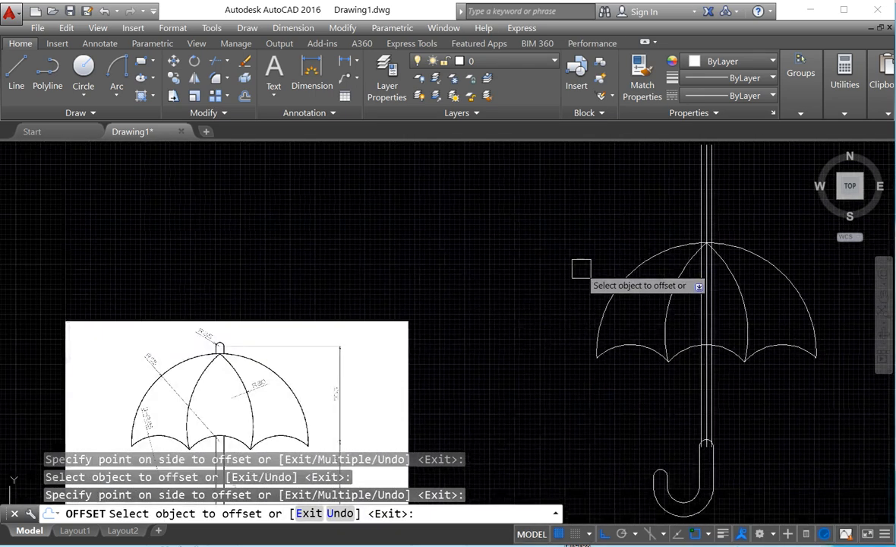
key(Return)
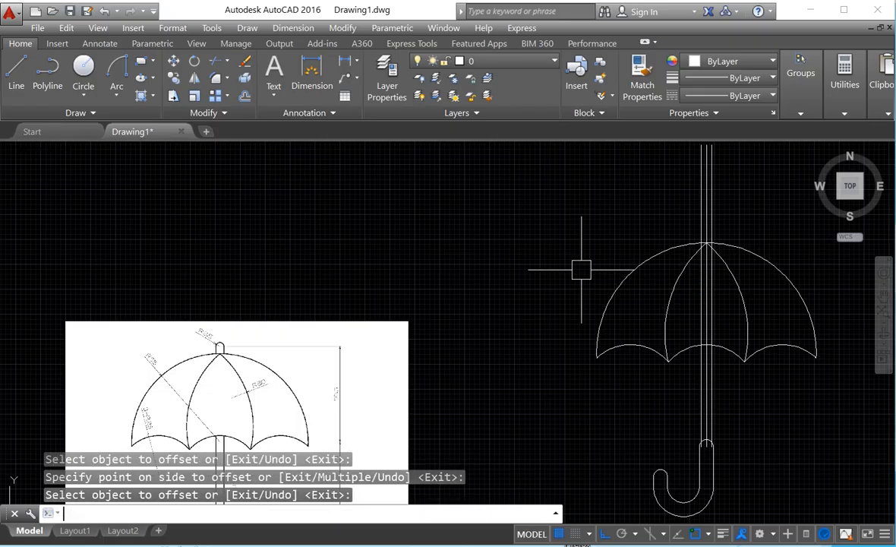
- Examine the reference drawing's canopy and tip dimensions, and check the centre of the drawn outer canopy arc
mouse_move(680, 300)
middle_down()
mouse_move(696, 321)
mouse_move(790, 168)
middle_up()
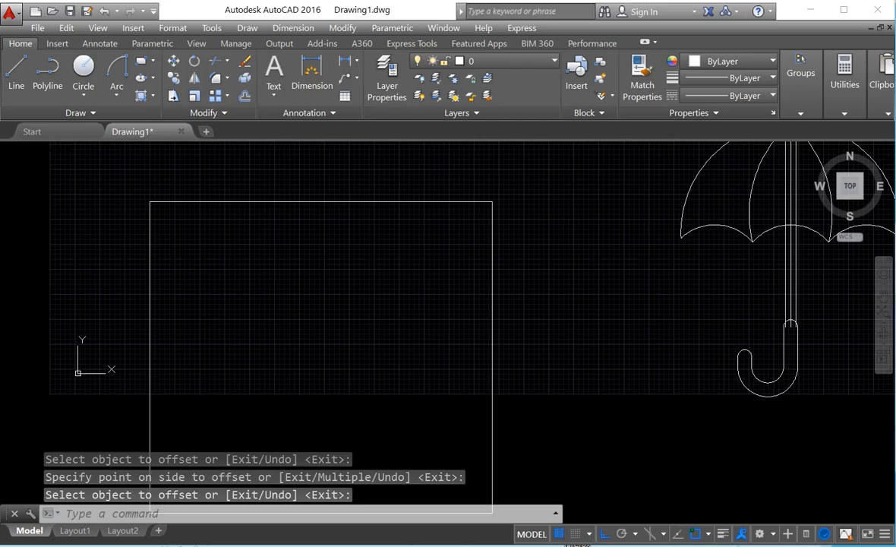
scroll(301, 256, up, 2)
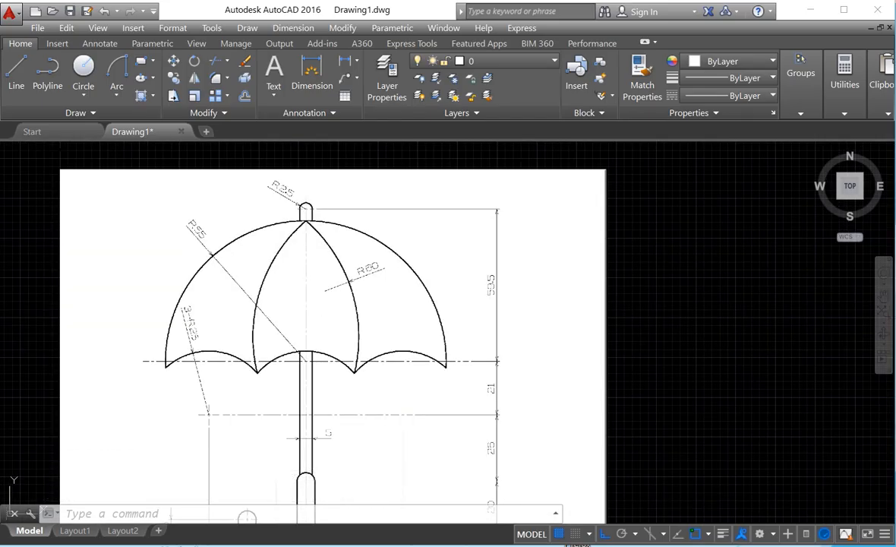
middle_drag(333, 334, 331, 319)
scroll(338, 376, down, 2)
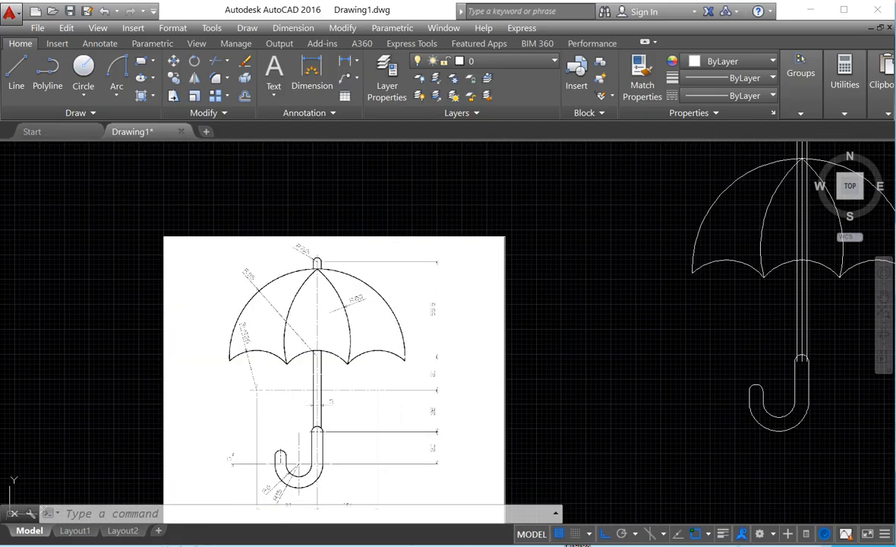
scroll(339, 374, up, 2)
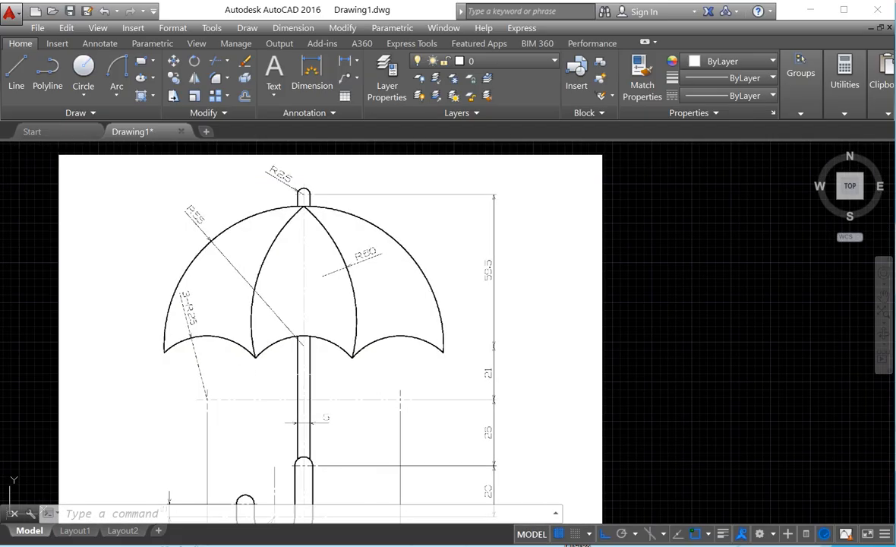
scroll(342, 373, up, 2)
mouse_move(368, 337)
middle_down()
mouse_move(364, 354)
mouse_move(348, 356)
middle_up()
scroll(294, 353, down, 4)
middle_drag(593, 282, 493, 311)
click(572, 224)
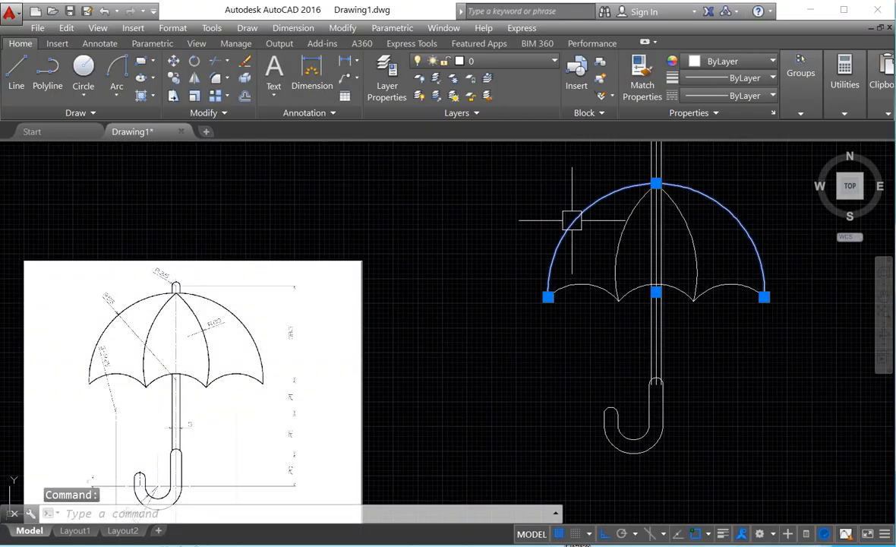
scroll(167, 395, up, 2)
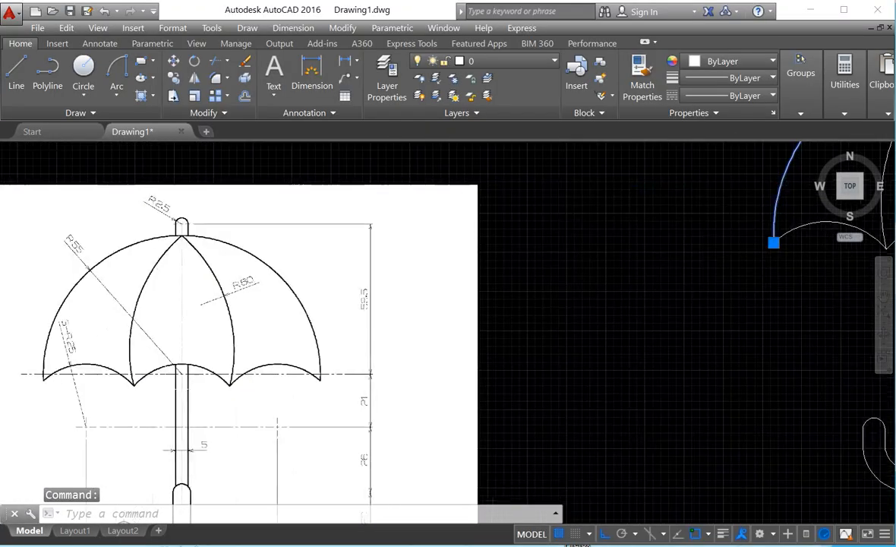
scroll(217, 348, down, 2)
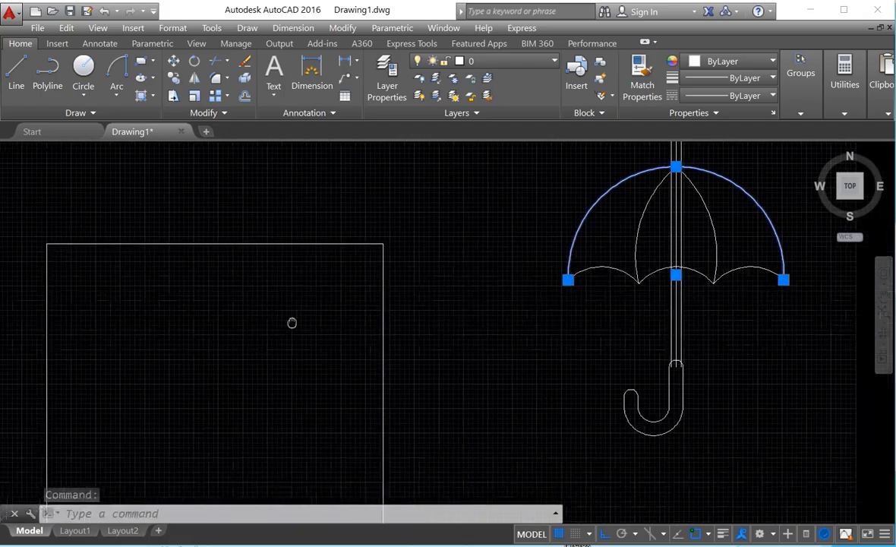
key(Escape)
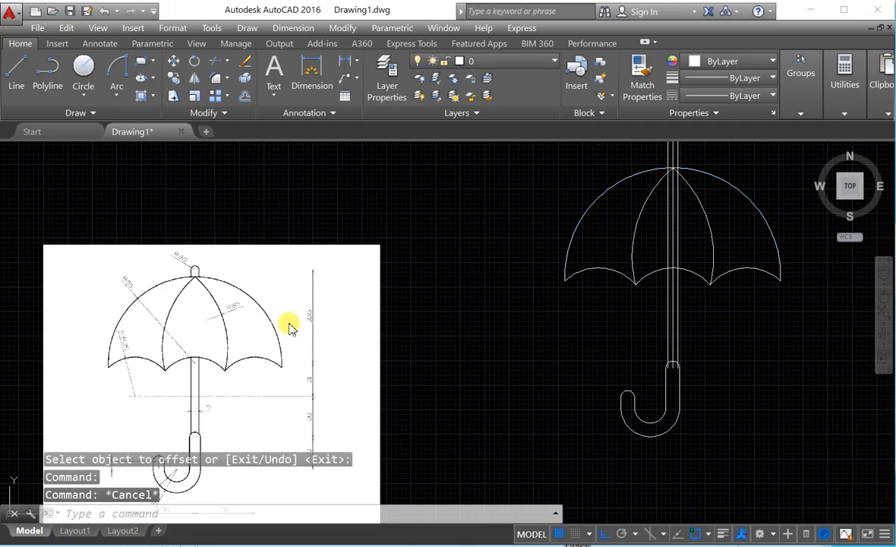
- Draw a horizontal line from the outer canopy arc's centre on the shaft axis toward the right scallop
text(l)
key(Return)
scroll(748, 256, up, 4)
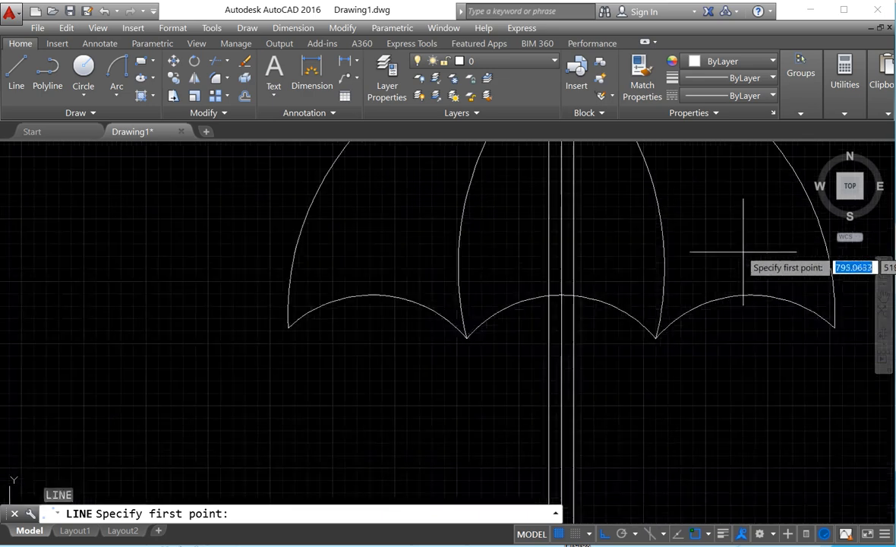
click(562, 314)
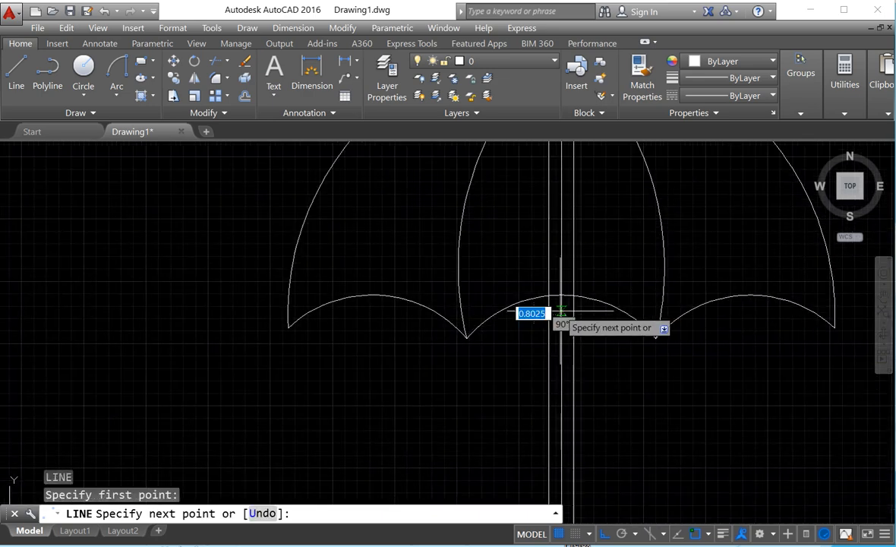
click(727, 313)
key(Return)
- Offset the new horizontal line upward by 59.5 to mark the height of the umbrella tip
text(o)
key(Return)
text(59.)
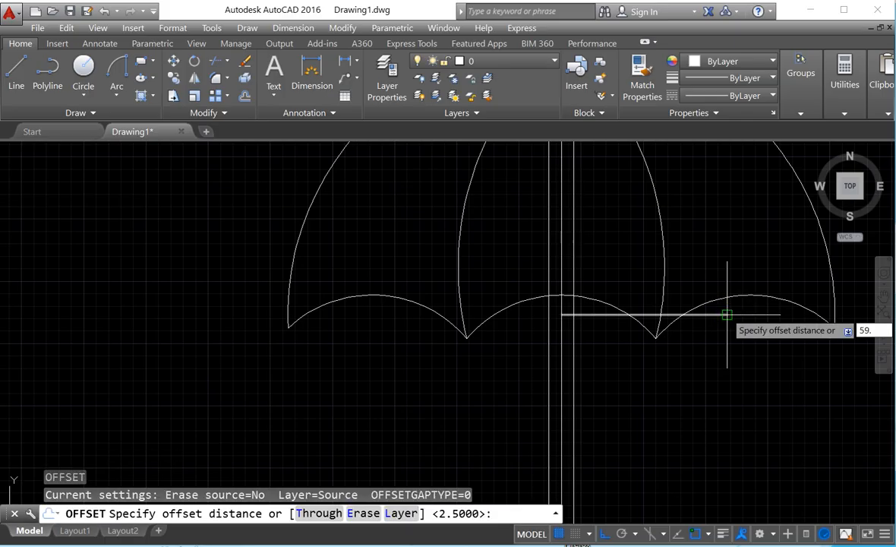
key(Return)
scroll(735, 312, up, 4)
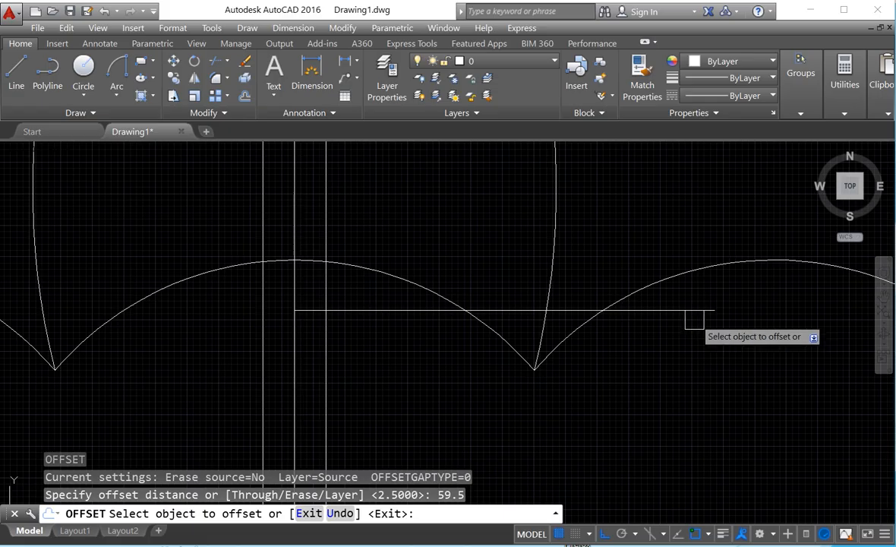
click(683, 310)
scroll(683, 310, down, 4)
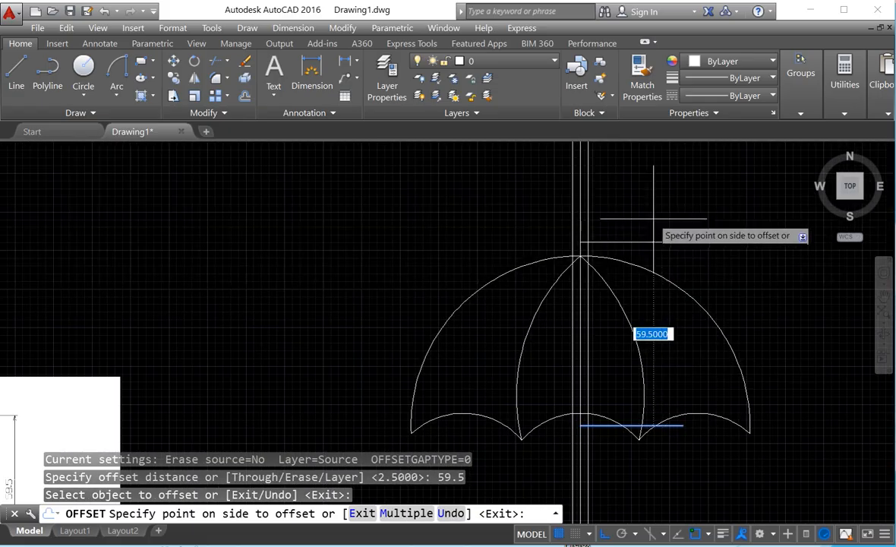
click(653, 221)
key(Return)
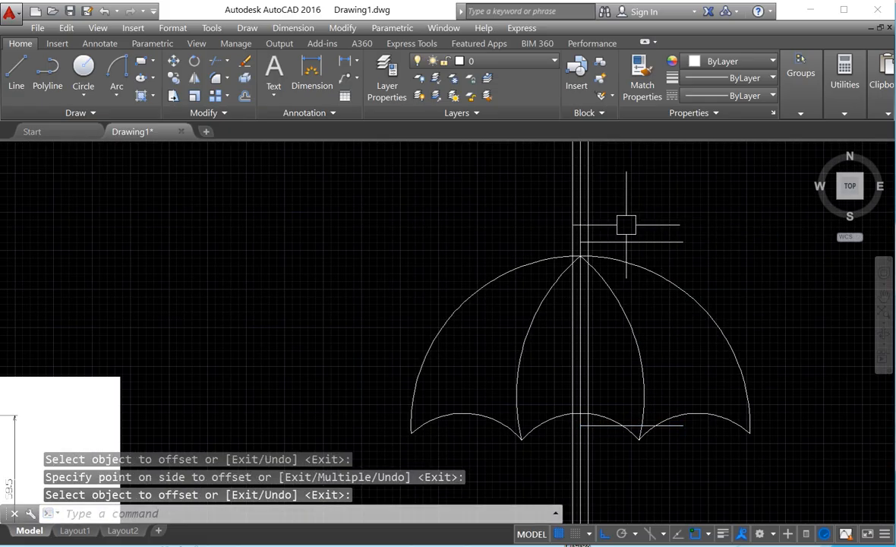
- Stretch the upper horizontal line's left end past all three vertical shaft lines, to about 41.5 overall length
scroll(608, 231, up, 2)
scroll(600, 232, down, 2)
scroll(581, 236, up, 2)
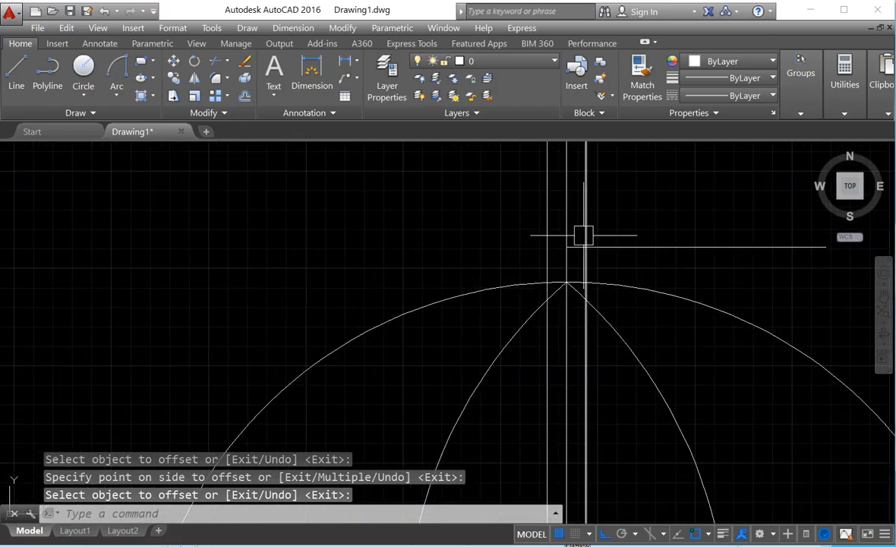
click(567, 247)
click(567, 247)
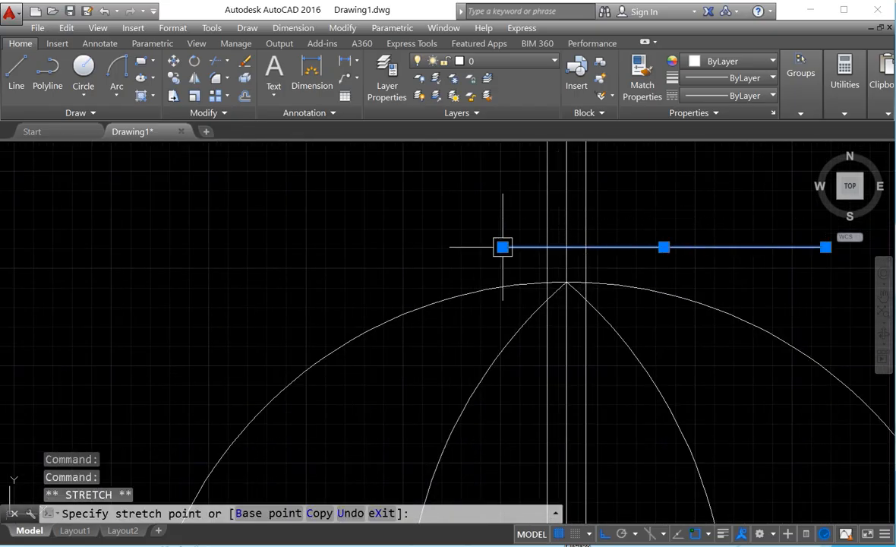
mouse_move(503, 246)
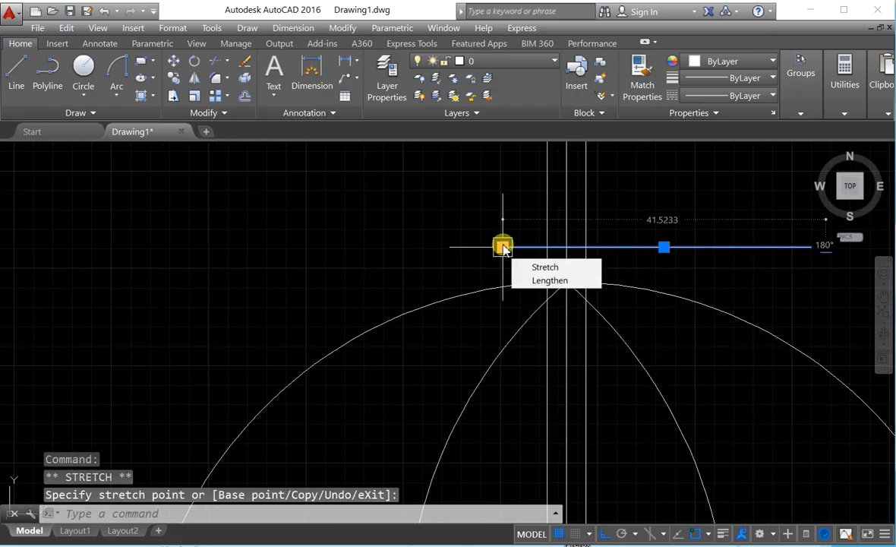
click(502, 247)
click(311, 262)
key(Escape)
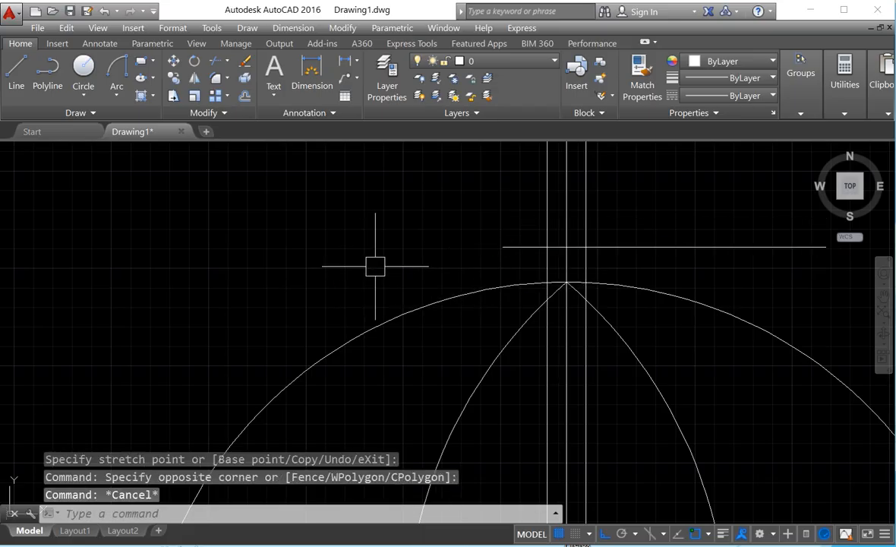
text(tr)
key(Return)
click(636, 246)
click(622, 202)
click(498, 189)
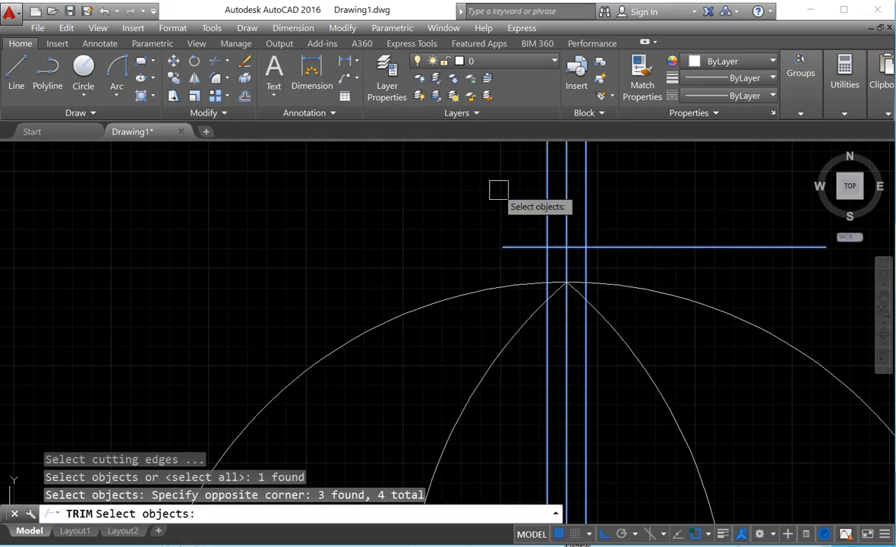
key(Escape)
- Trim the three vertical shaft lines above the upper horizontal line, using that line as the cutting edge
key(Return)
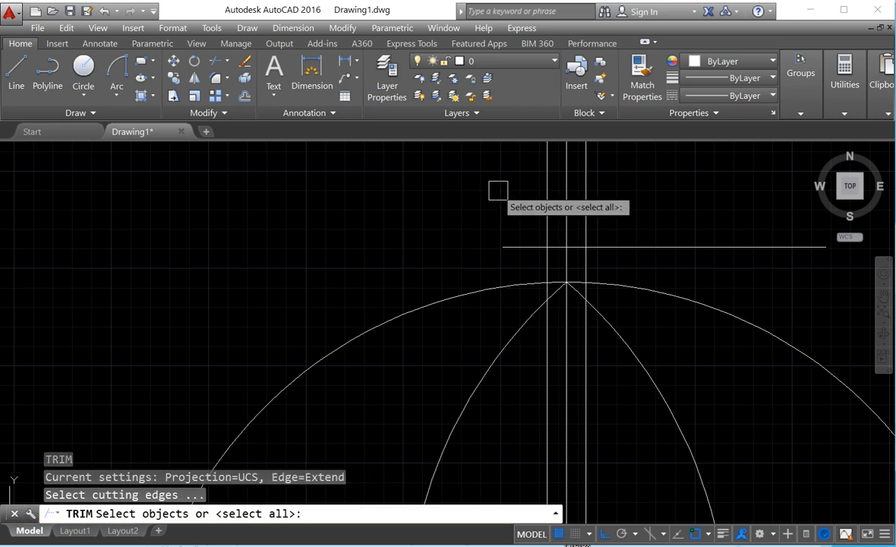
click(623, 247)
key(Return)
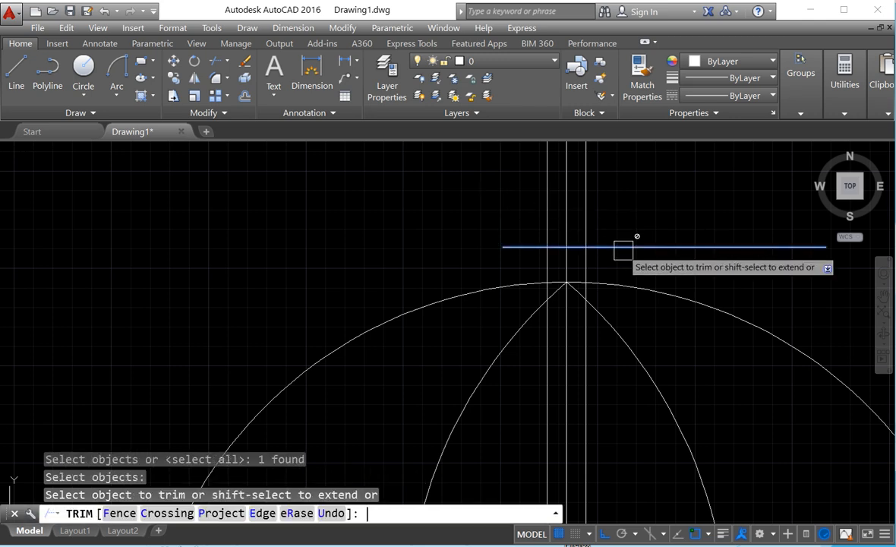
click(638, 219)
click(495, 197)
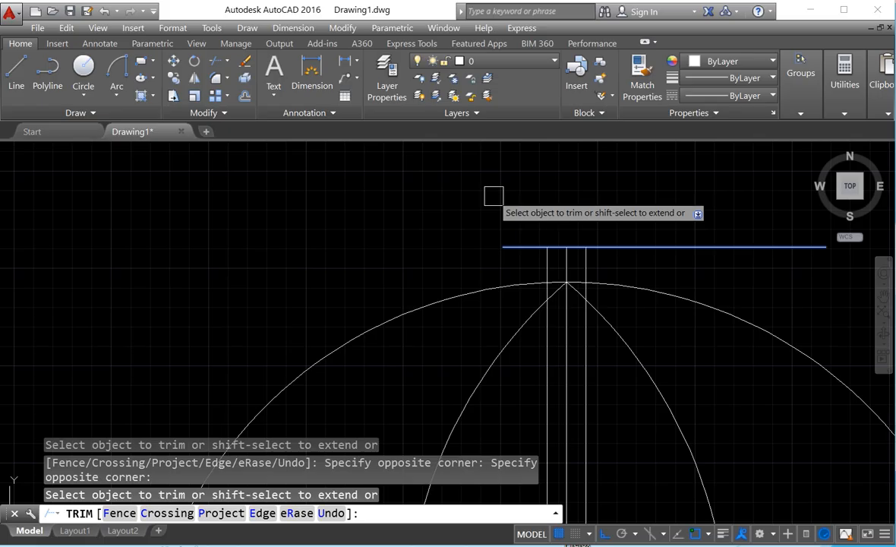
scroll(675, 327, down, 8)
scroll(655, 353, up, 6)
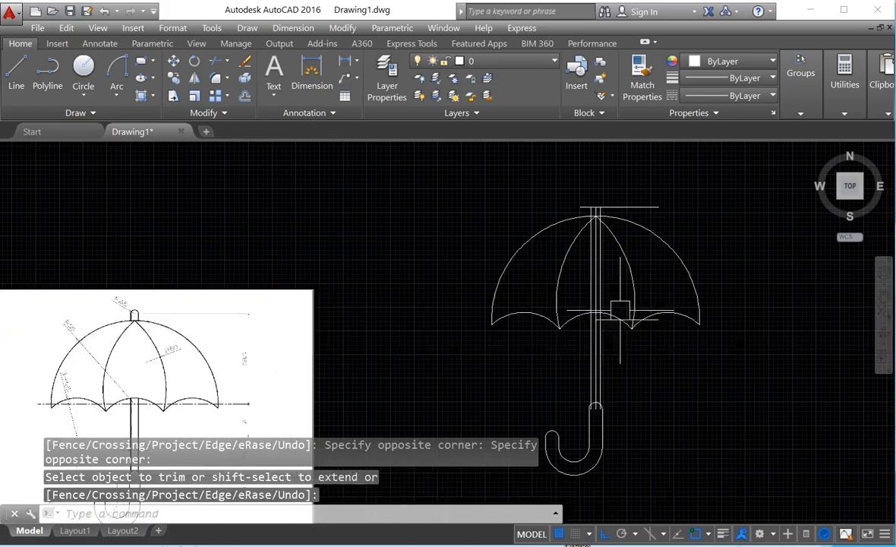
- Erase the two horizontal construction lines, the one at the outer canopy arc's centre and the one marking the tip height
click(595, 332)
middle_drag(605, 218, 596, 416)
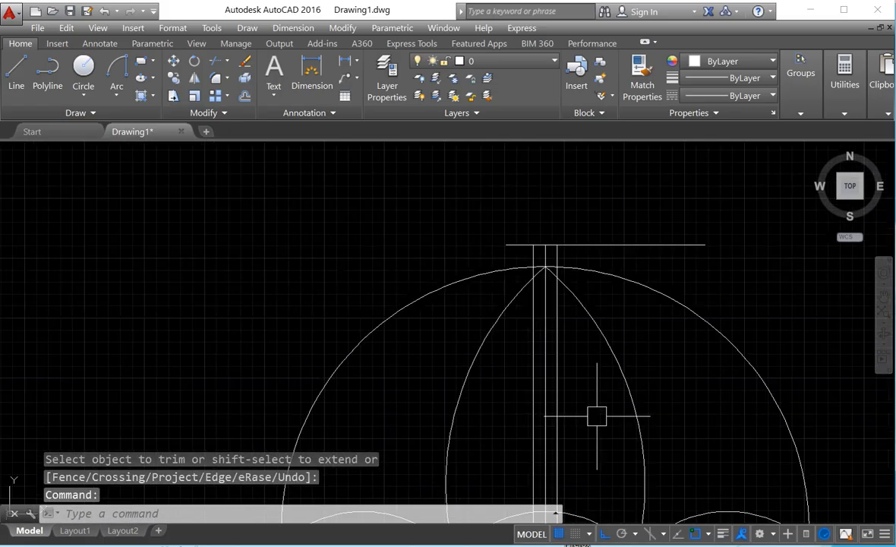
key(Delete)
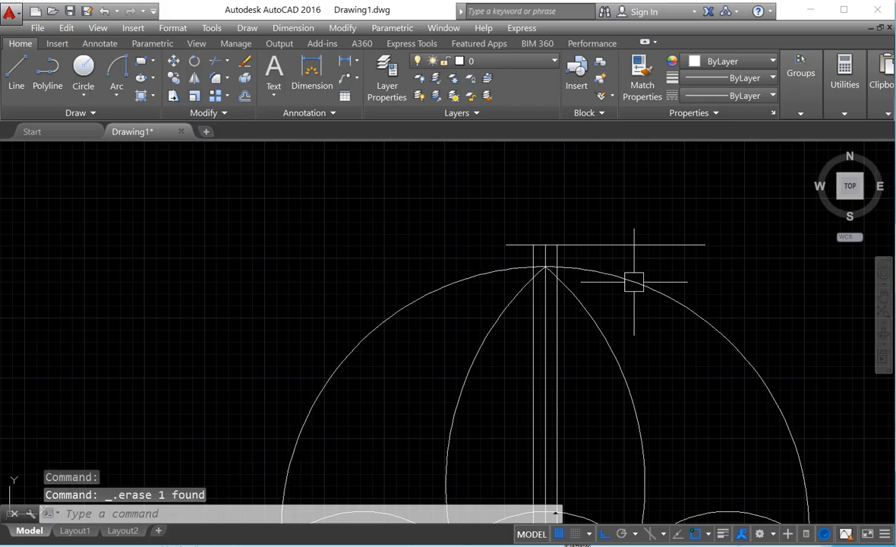
scroll(527, 242, up, 3)
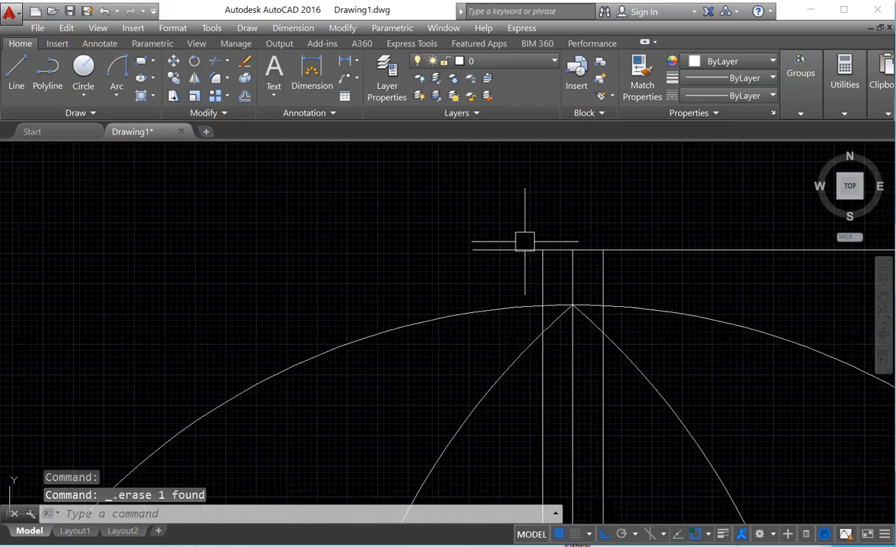
click(643, 248)
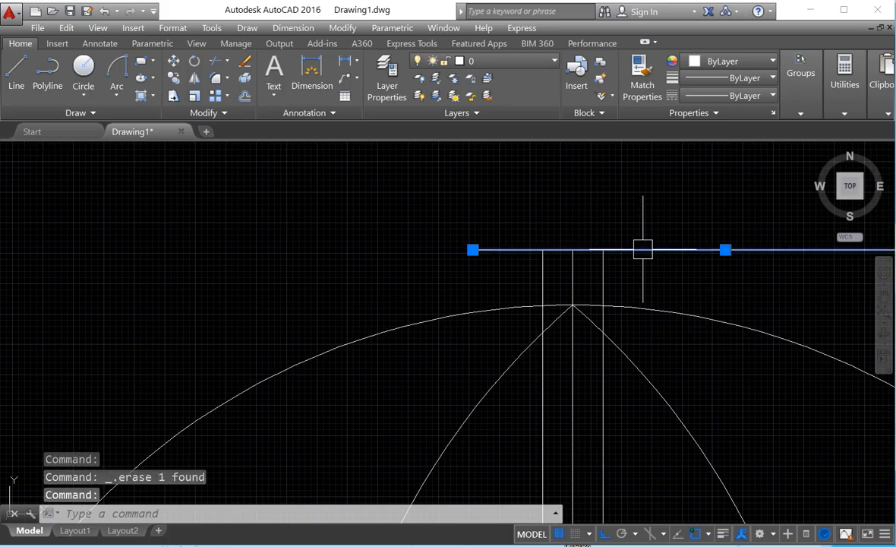
key(Delete)
- Draw a circle of radius 2.5 centred on the upper end of the middle shaft line, reaching the outer shaft lines
text(c)
key(Return)
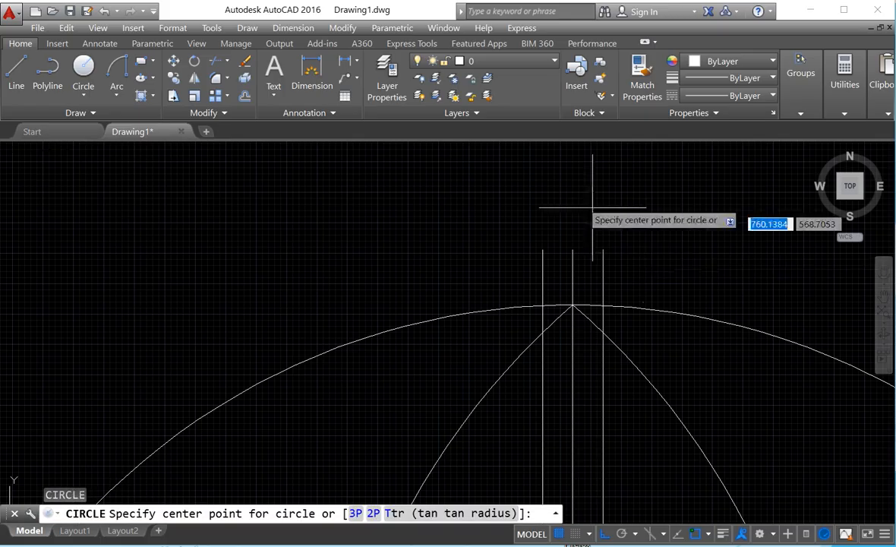
click(572, 250)
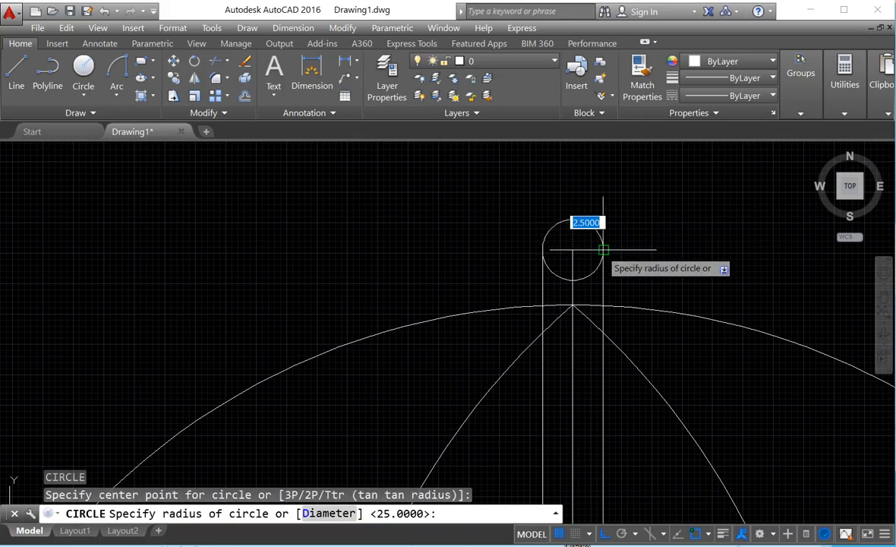
key(Return)
- Trim the lower half of the tip circle between the shaft lines, leaving a rounded cap
text(tr)
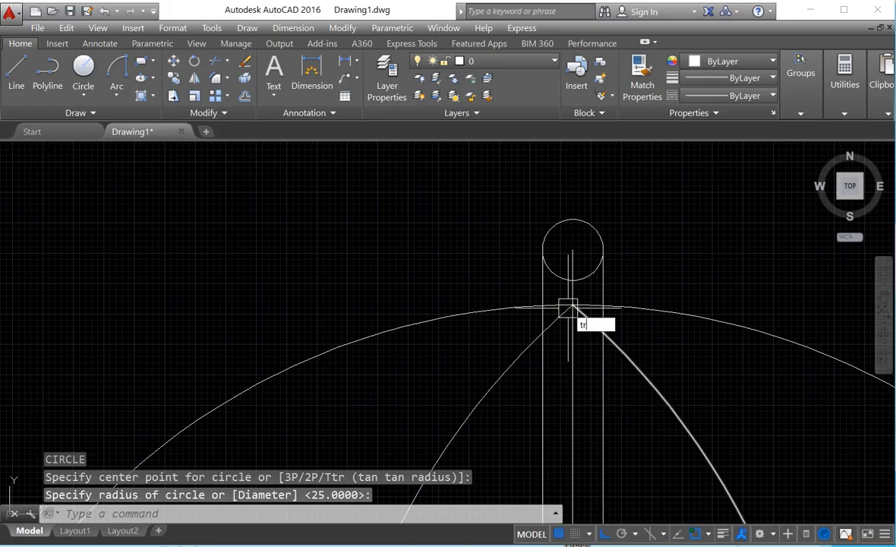
key(Return)
key(Return)
scroll(570, 211, up, 2)
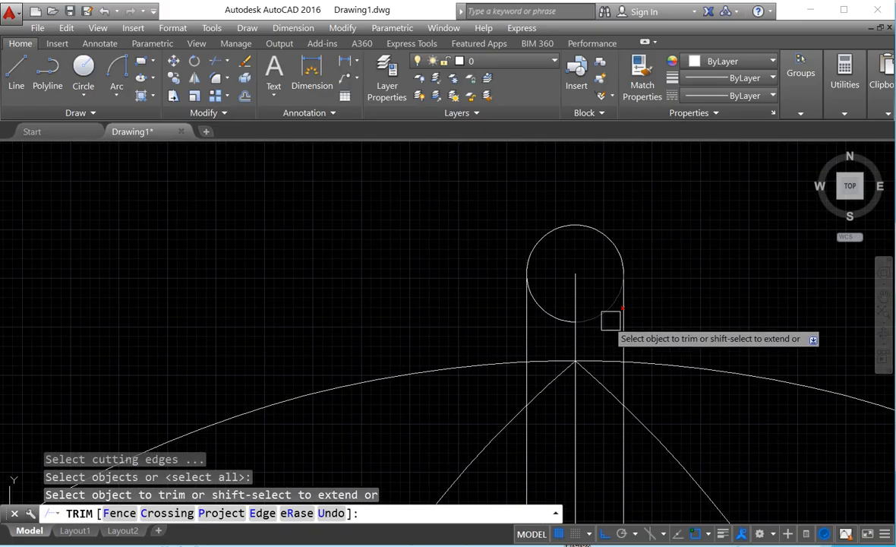
click(574, 318)
key(Escape)
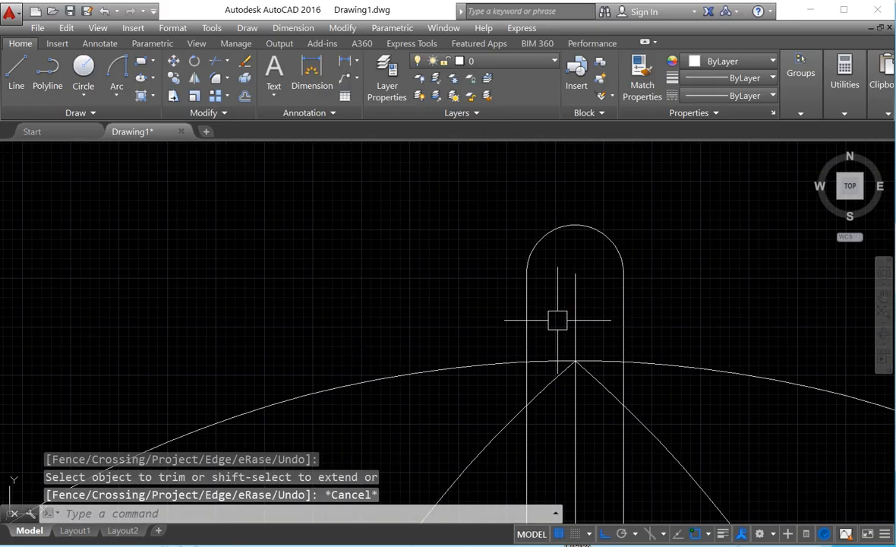
- Erase the vertical centre line running through the middle of the umbrella shaft
scroll(566, 320, down, 5)
middle_drag(548, 359, 627, 196)
middle_drag(644, 267, 733, 184)
middle_drag(551, 380, 668, 266)
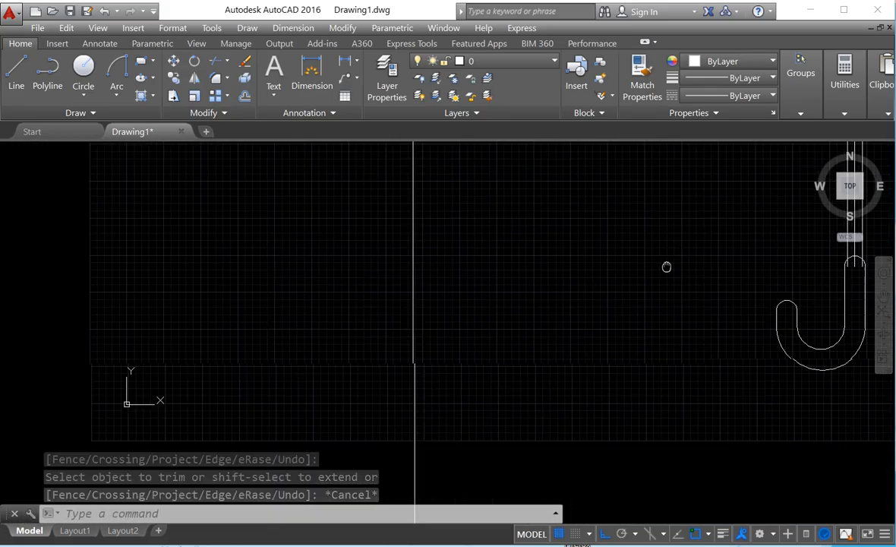
middle_drag(694, 234, 682, 281)
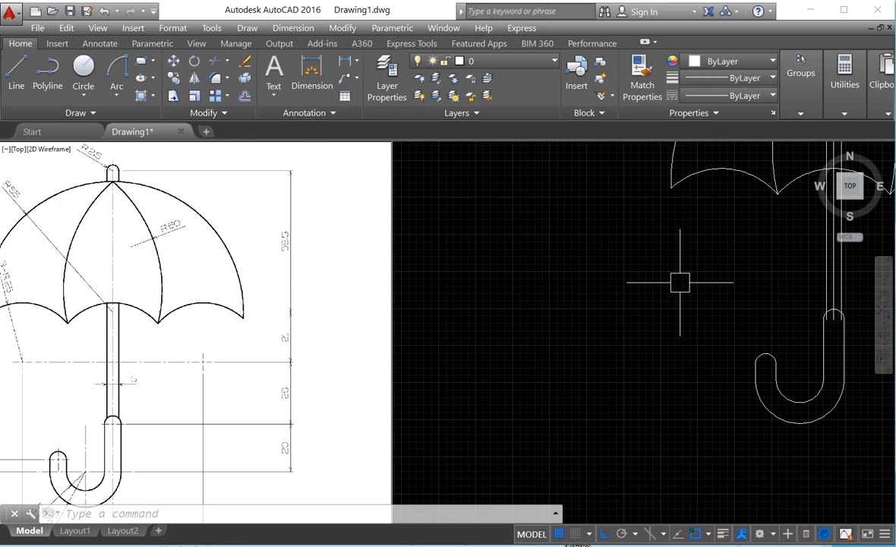
scroll(680, 282, down, 3)
scroll(596, 256, up, 8)
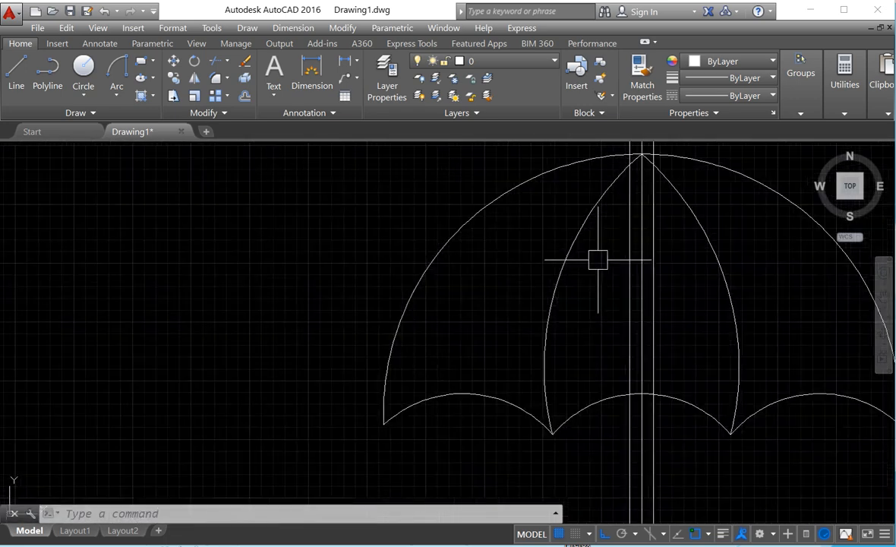
click(645, 236)
key(Delete)
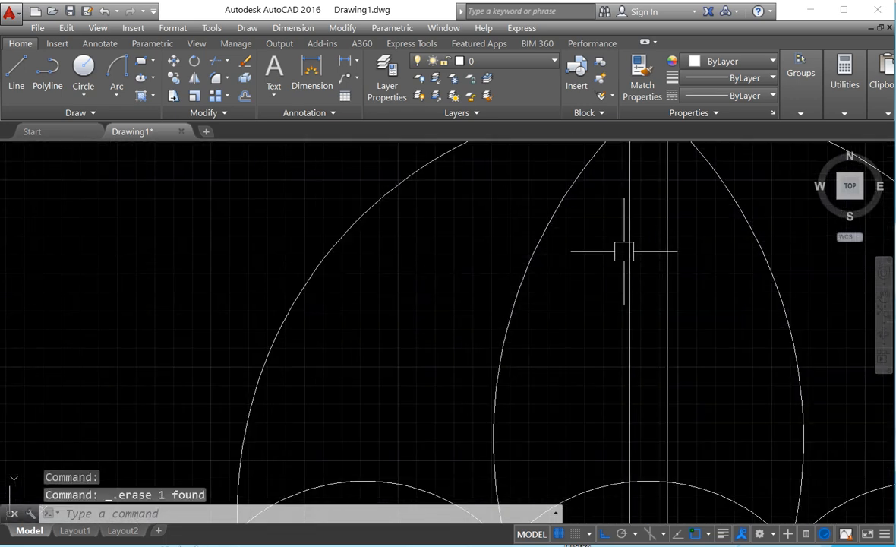
- Trim the two shaft lines inside the canopy, between the outer canopy arc and the middle scallop
scroll(622, 217, down, 5)
scroll(631, 228, up, 6)
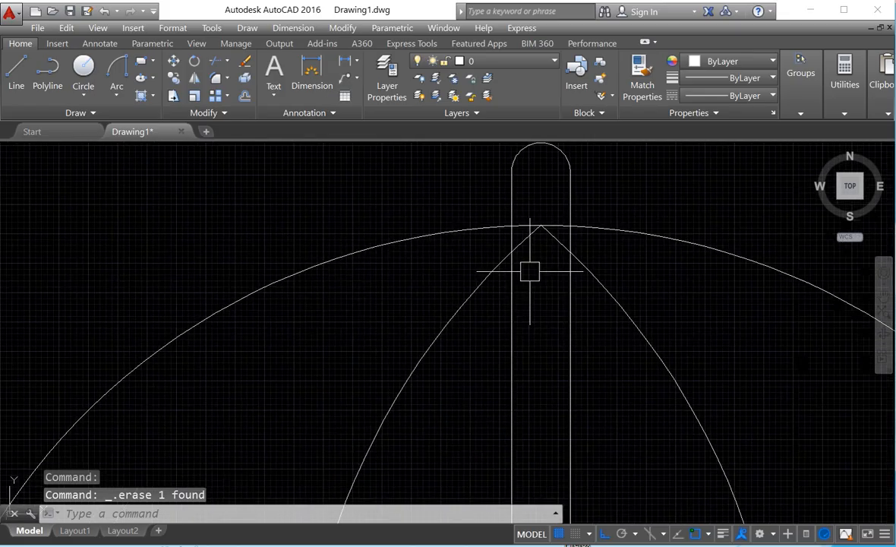
key(Return)
key(Return)
scroll(511, 261, up, 2)
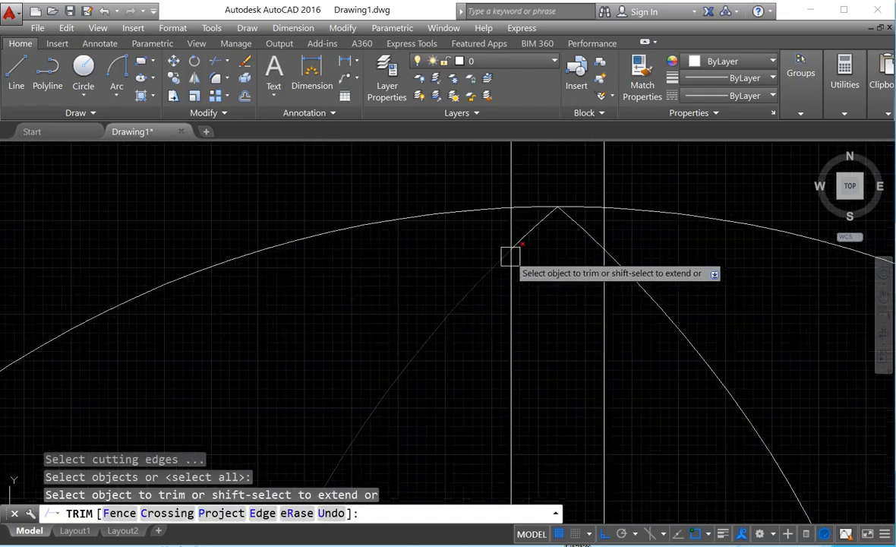
click(607, 224)
scroll(605, 295, down, 5)
middle_drag(609, 332, 599, 196)
mouse_move(566, 352)
middle_down()
mouse_move(568, 280)
mouse_move(569, 302)
mouse_move(595, 226)
middle_up()
scroll(578, 322, down, 2)
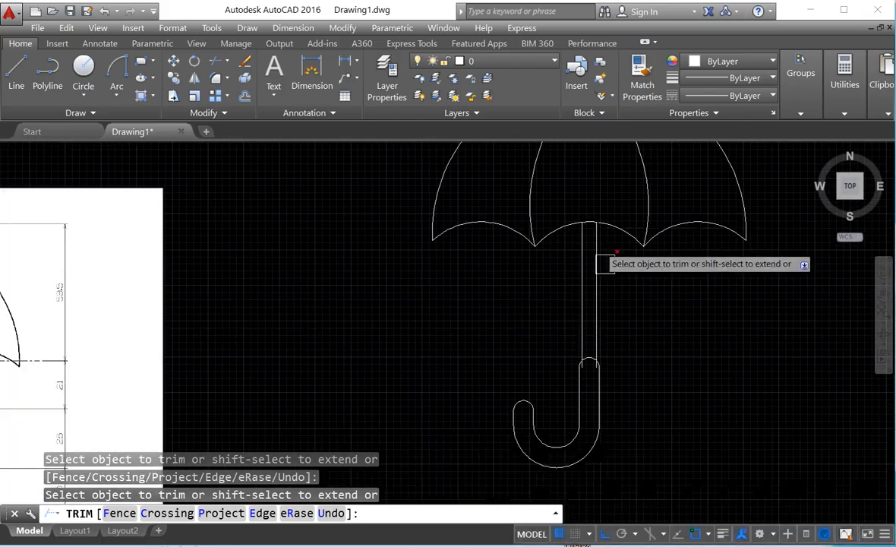
- Trim the lower ends of both shaft lines inside the rounded top of the handle
scroll(609, 292, down, 2)
scroll(608, 351, up, 6)
scroll(583, 318, up, 4)
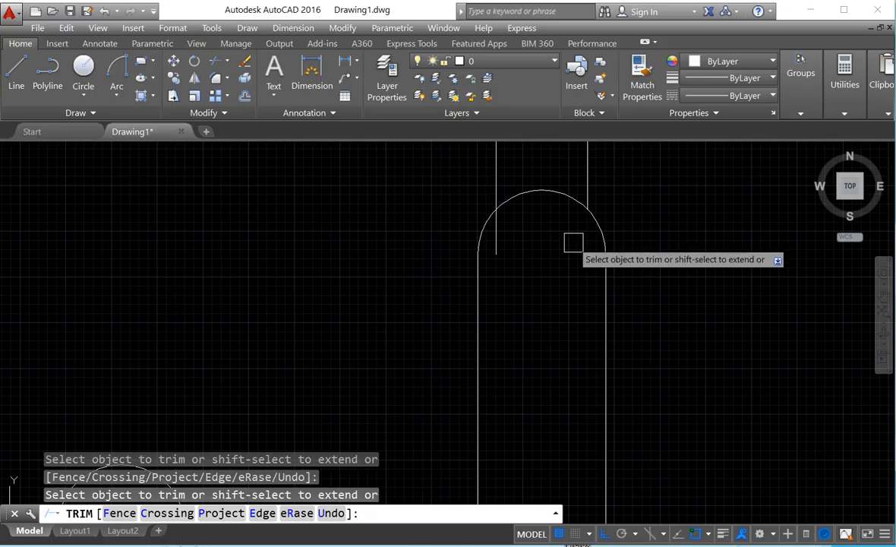
key(Return)
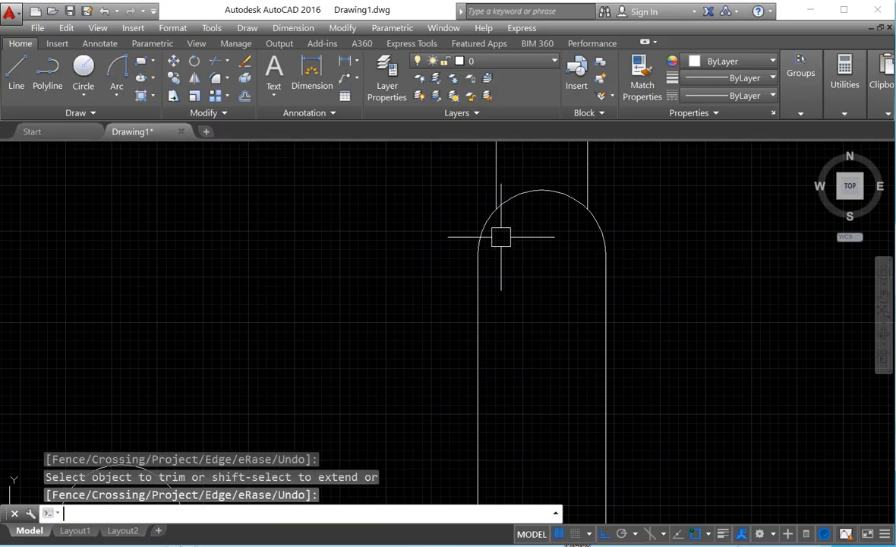
- Compare the umbrella's tip, canopy, shaft and handle with the Exercise Drawing No 10 reference image
scroll(499, 237, down, 6)
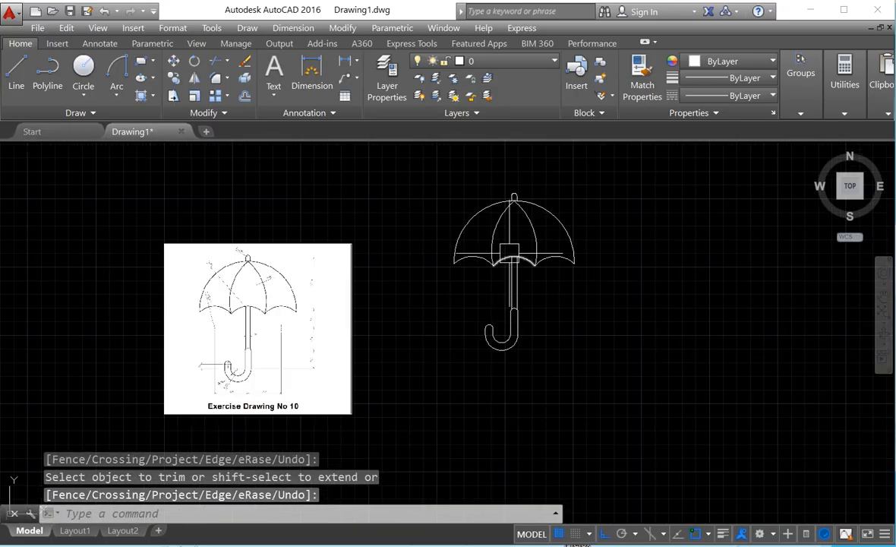
scroll(259, 346, up, 2)
middle_drag(590, 259, 545, 338)
scroll(632, 257, up, 2)
scroll(632, 258, down, 2)
middle_drag(632, 257, 636, 227)
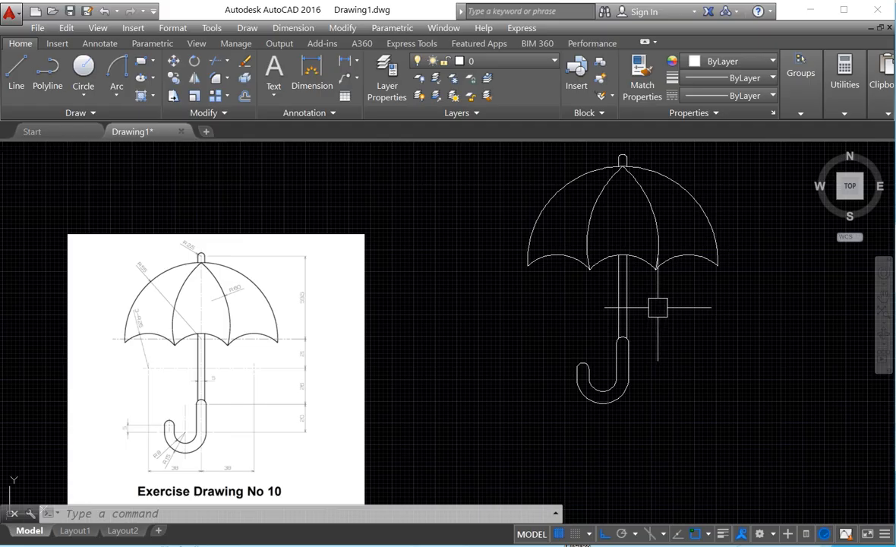
middle_drag(636, 252, 644, 272)
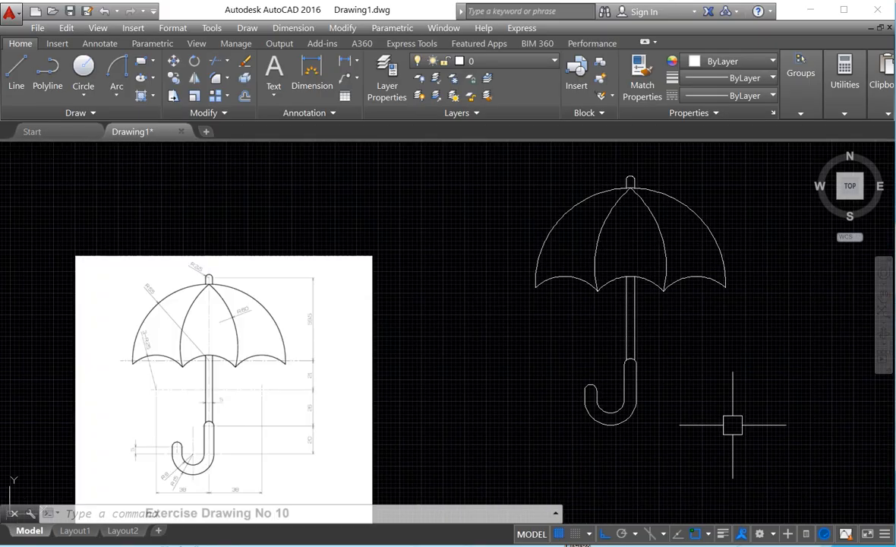
scroll(711, 339, up, 2)
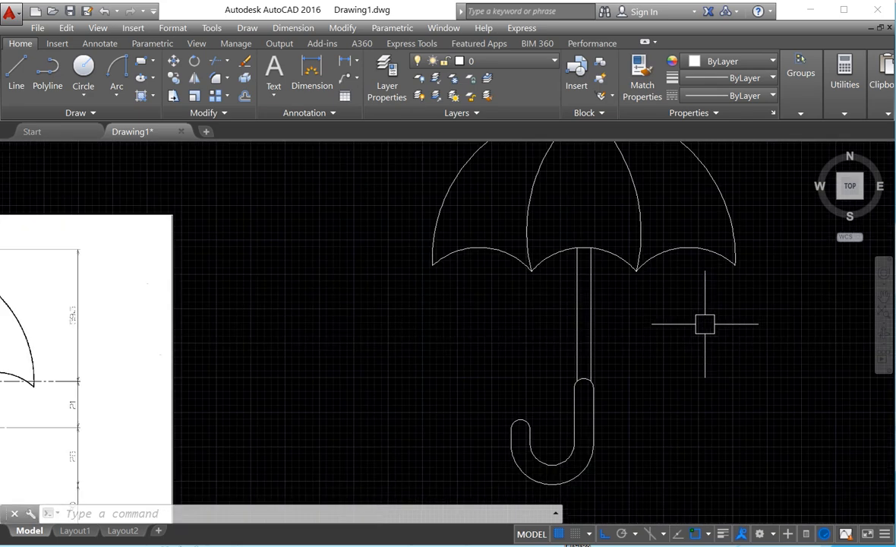
scroll(705, 325, down, 2)
middle_drag(583, 333, 572, 282)
scroll(590, 293, up, 2)
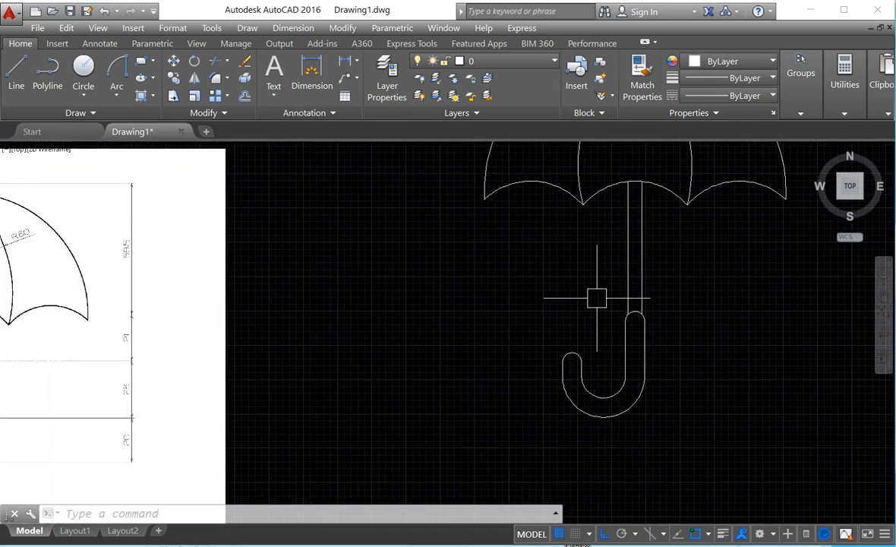
scroll(598, 299, down, 3)
scroll(383, 350, up, 2)
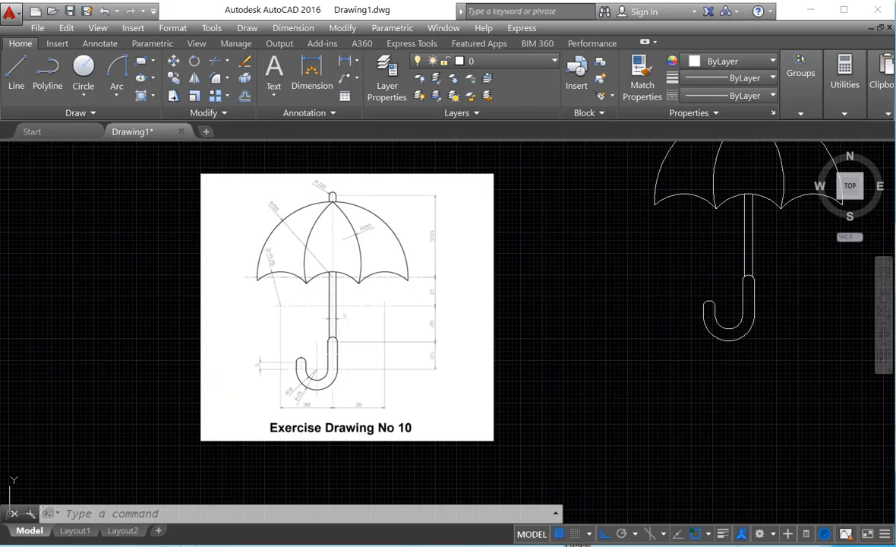
middle_drag(477, 342, 395, 408)
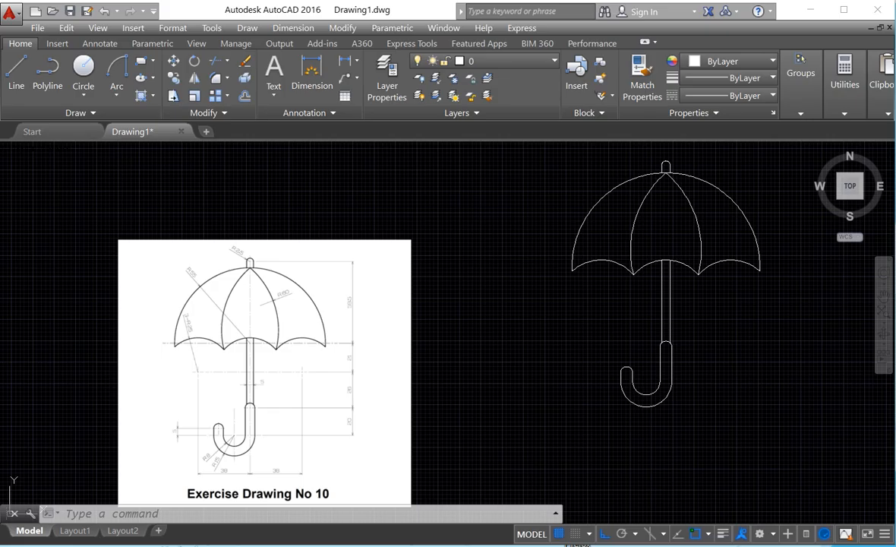
- Undo the latest dimensioning, dimension style and hatch operations
text(u)
key(Return)
middle_drag(568, 320, 533, 314)
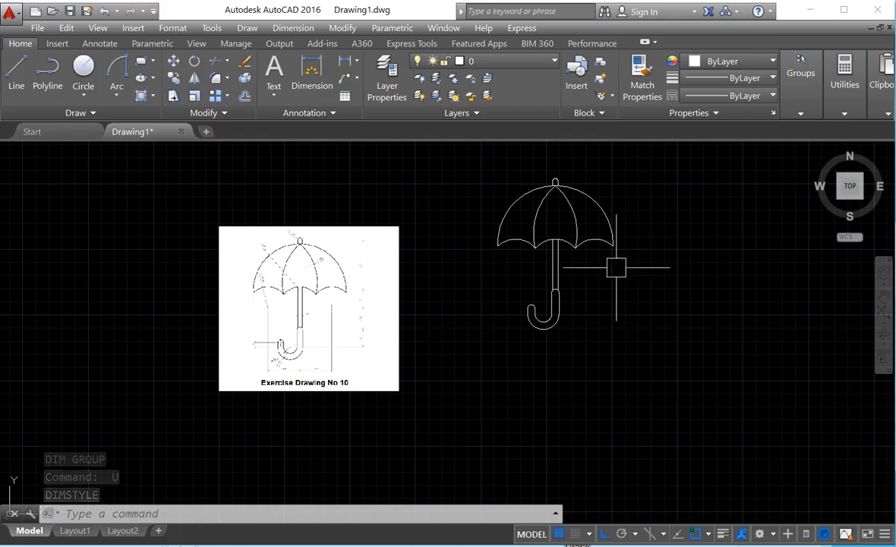
scroll(575, 239, up, 2)
scroll(575, 239, down, 2)
middle_drag(575, 238, 587, 245)
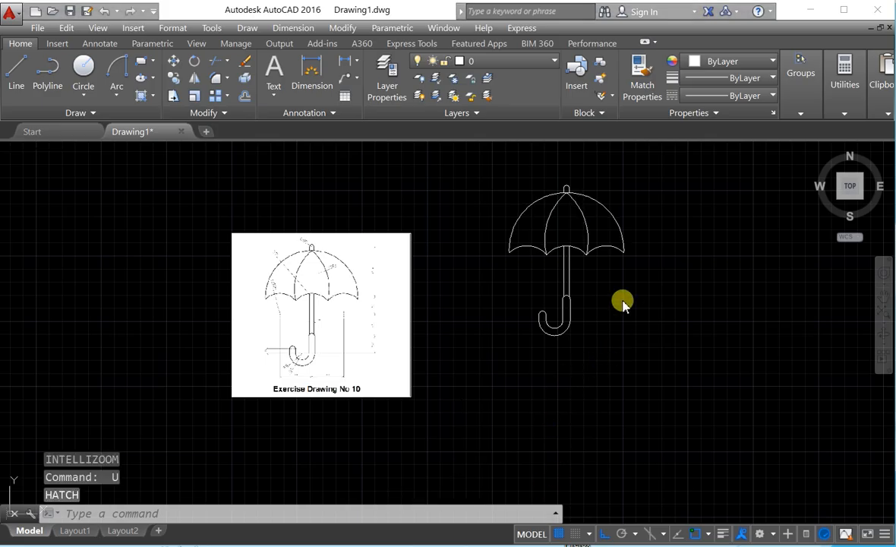
- Fill the three canopy panels with a SOLID hatch in the purple colour 169,83,160
text(h)
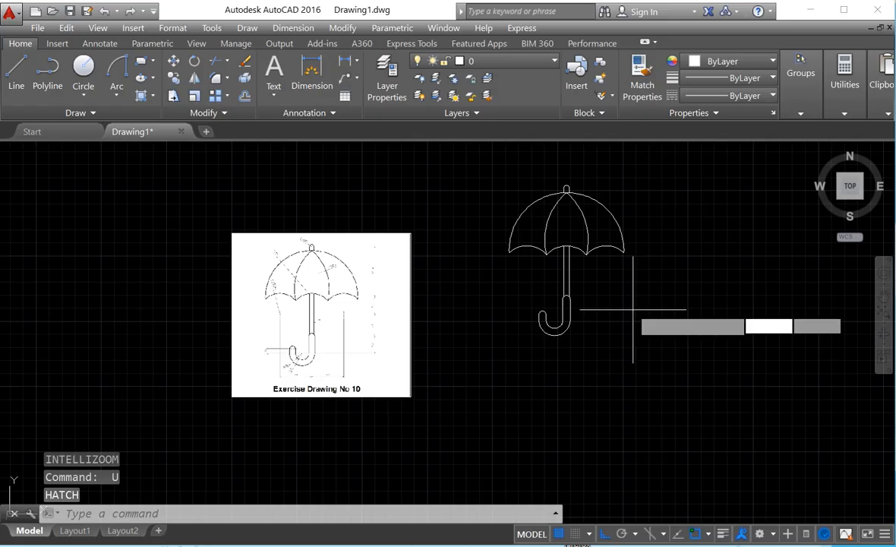
key(Return)
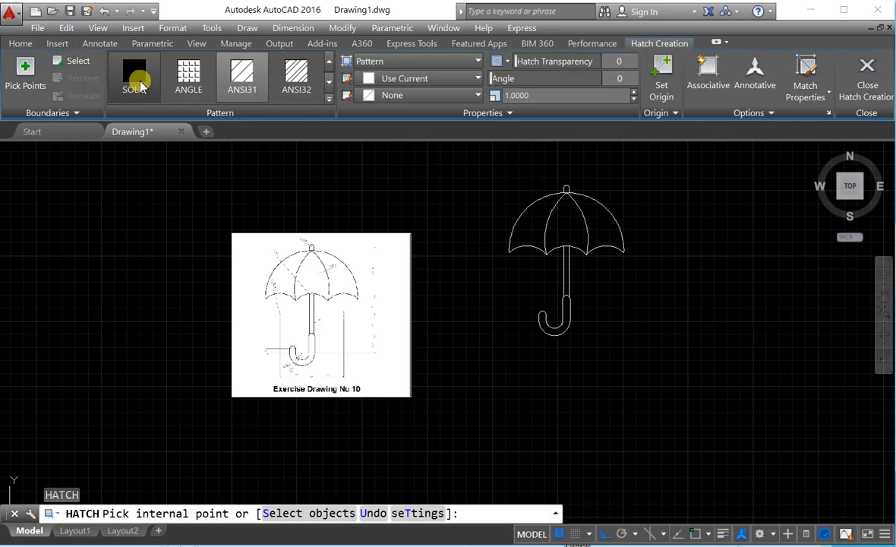
click(140, 85)
click(436, 79)
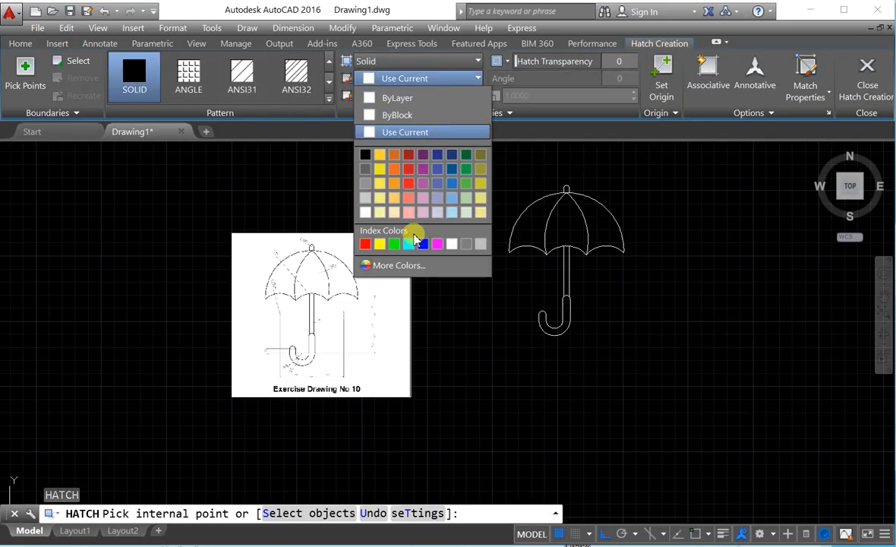
click(423, 203)
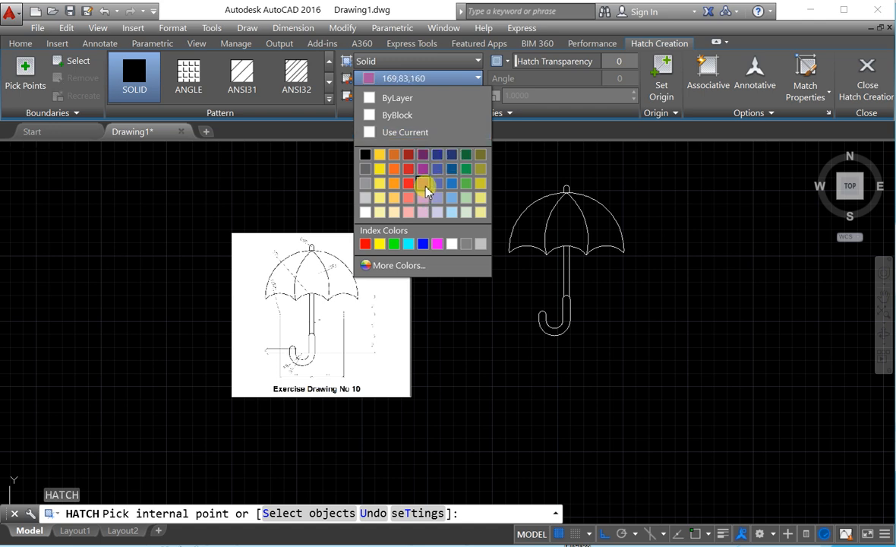
click(568, 214)
click(561, 225)
click(599, 222)
click(864, 76)
- Fill the umbrella's tip with a SOLID hatch in the light grey colour 199,200,202
scroll(610, 280, up, 3)
scroll(601, 277, down, 3)
scroll(538, 293, up, 3)
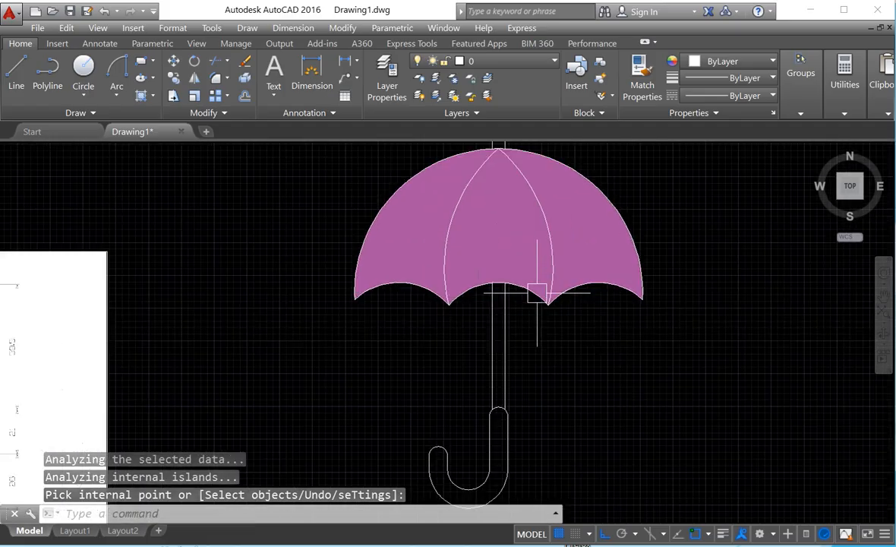
scroll(537, 291, down, 3)
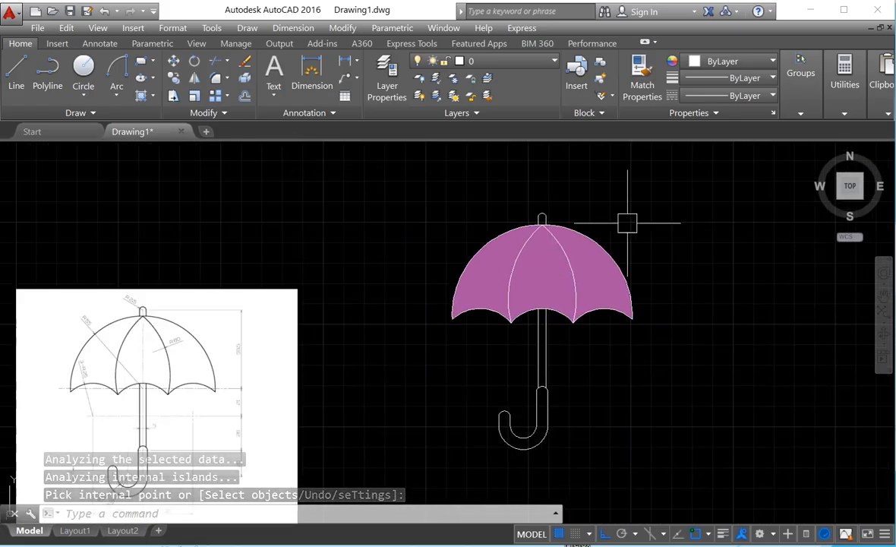
text(h)
key(Return)
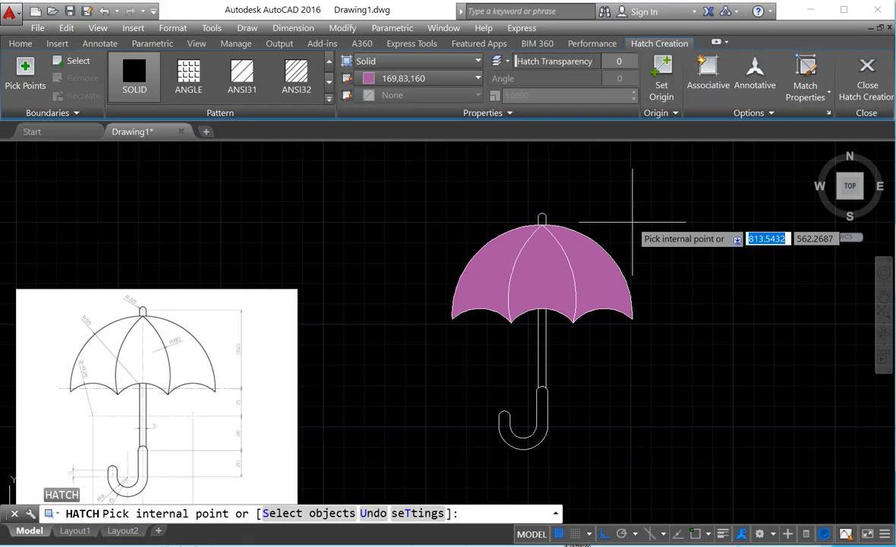
click(416, 78)
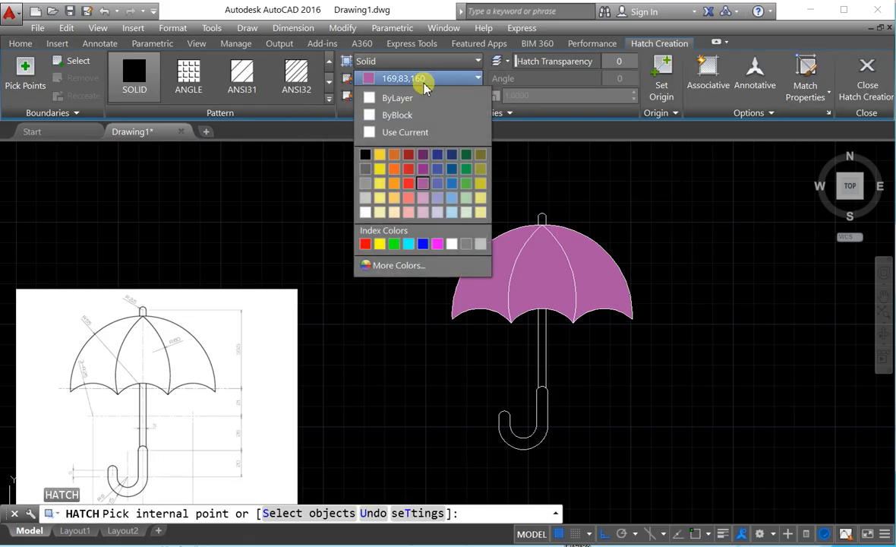
click(366, 213)
scroll(540, 252, up, 5)
click(552, 253)
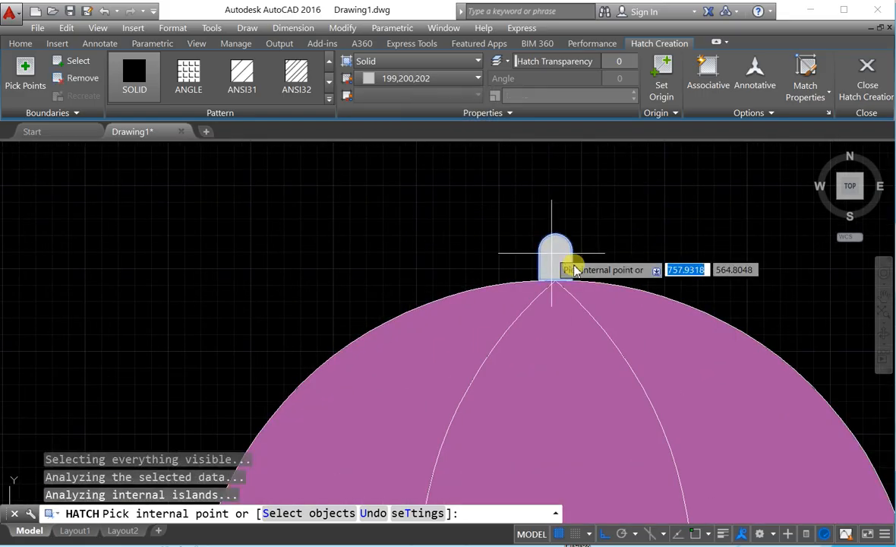
scroll(575, 250, down, 7)
middle_drag(586, 253, 595, 282)
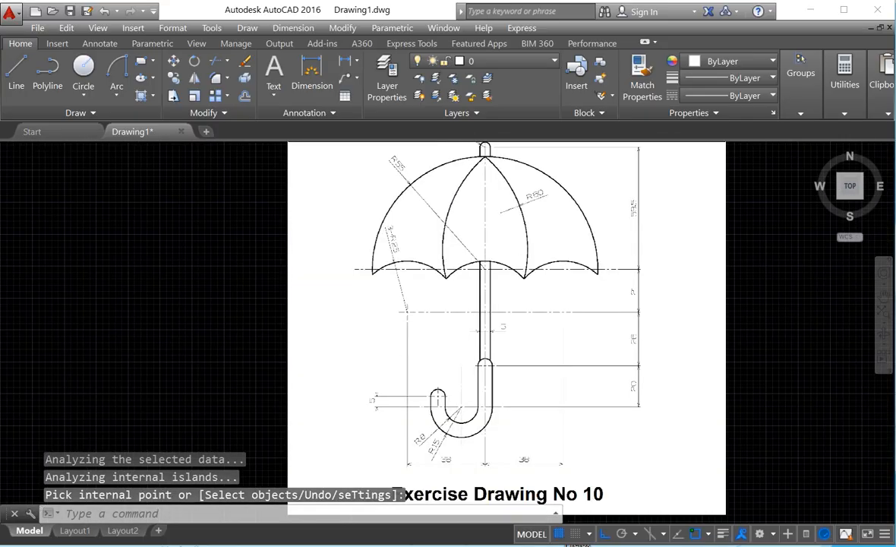
scroll(649, 206, down, 4)
middle_drag(648, 205, 435, 306)
middle_drag(542, 268, 435, 293)
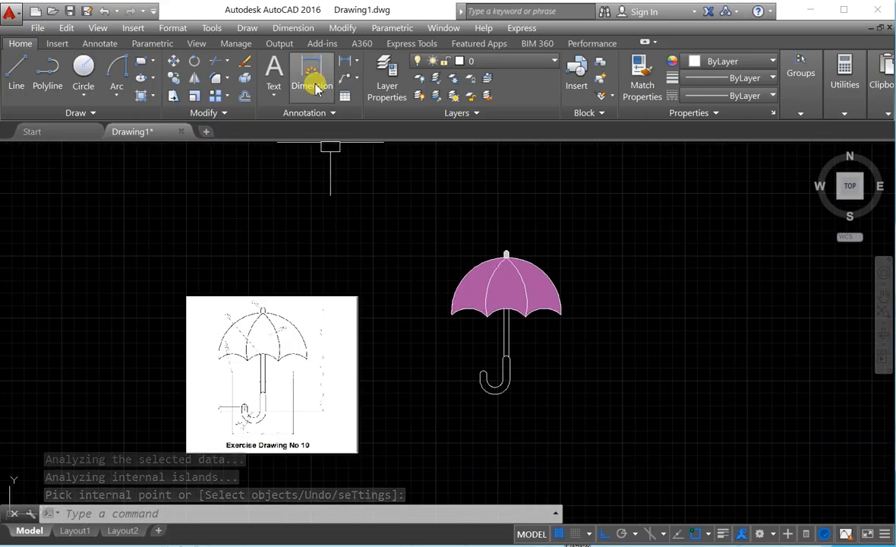
click(316, 87)
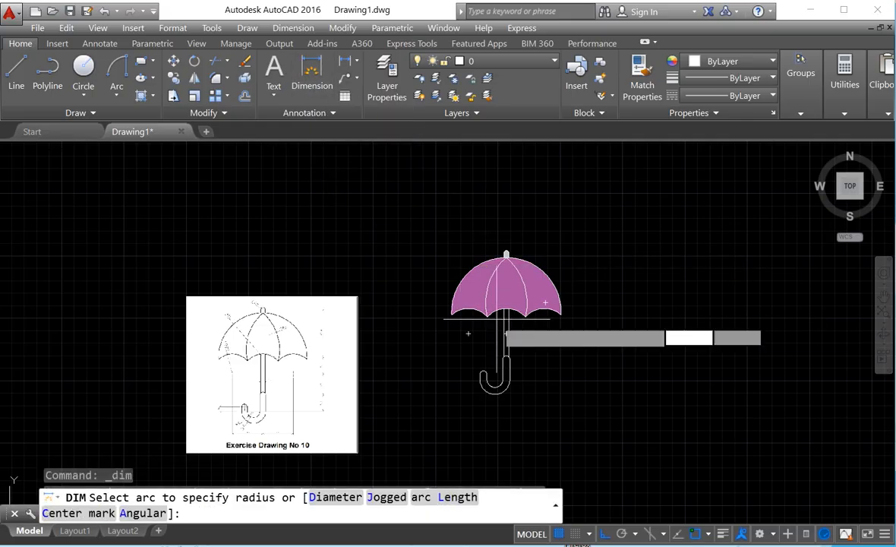
scroll(503, 331, up, 5)
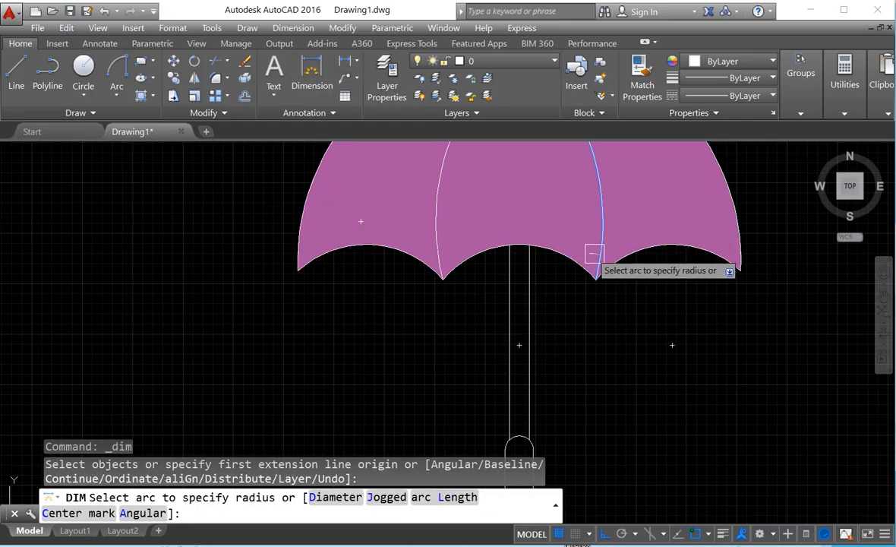
scroll(524, 326, down, 2)
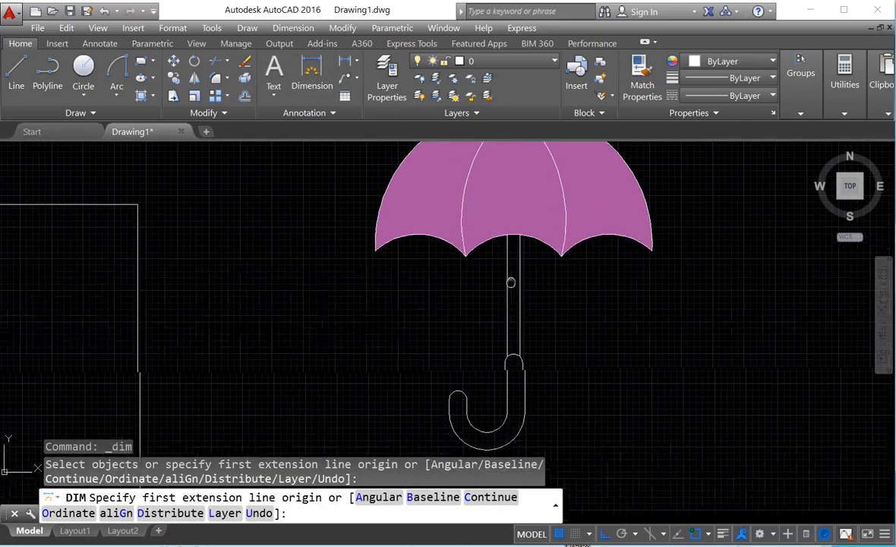
scroll(524, 327, down, 2)
- Add a radius dimension to the canopy's outer arc in the Standard dimension style
click(355, 61)
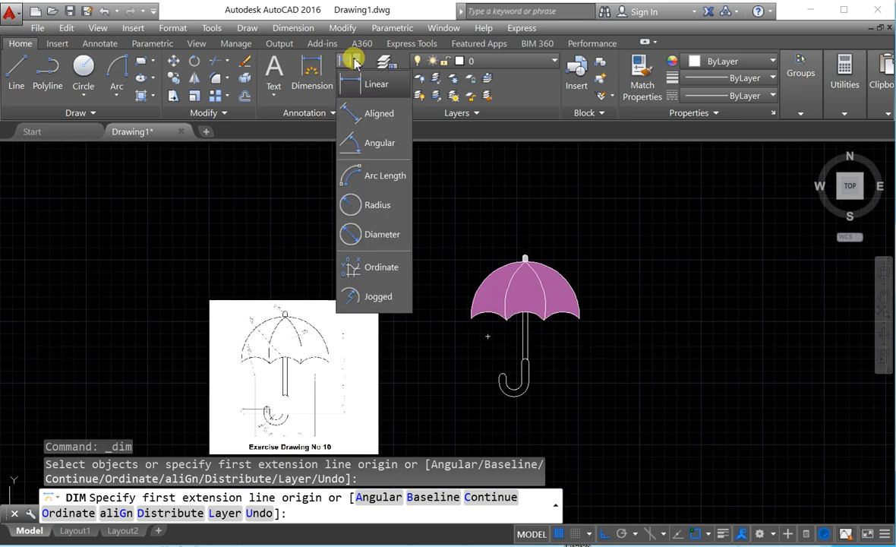
click(376, 203)
scroll(589, 293, up, 2)
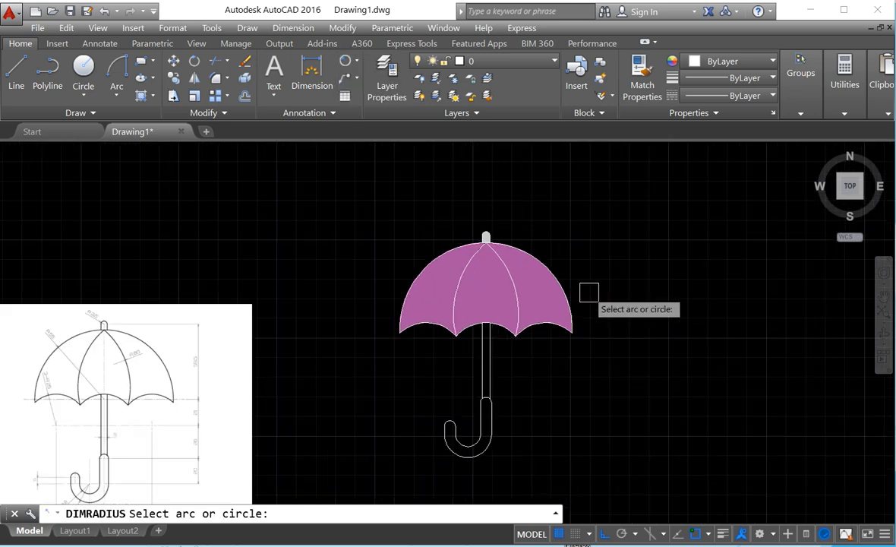
scroll(589, 293, up, 2)
click(497, 225)
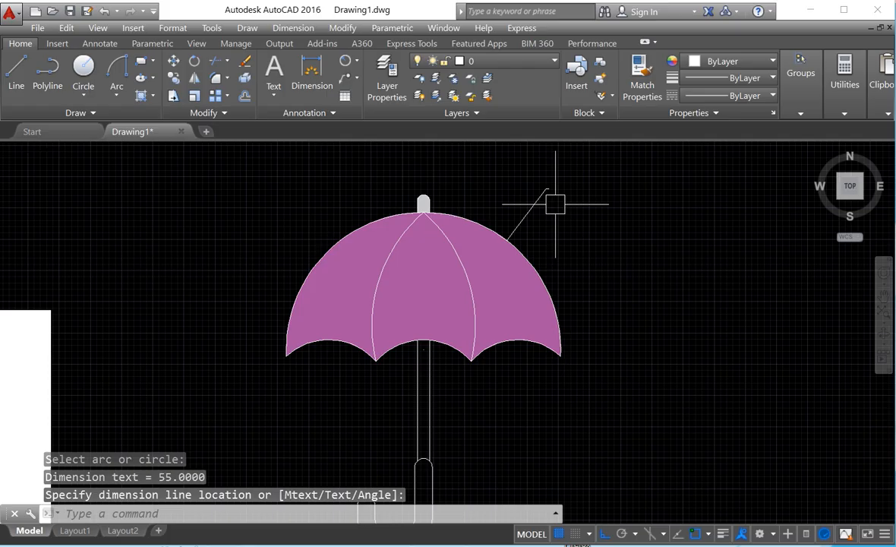
- Check the text size of the canopy's radius dimension and erase the dimension
scroll(556, 203, up, 5)
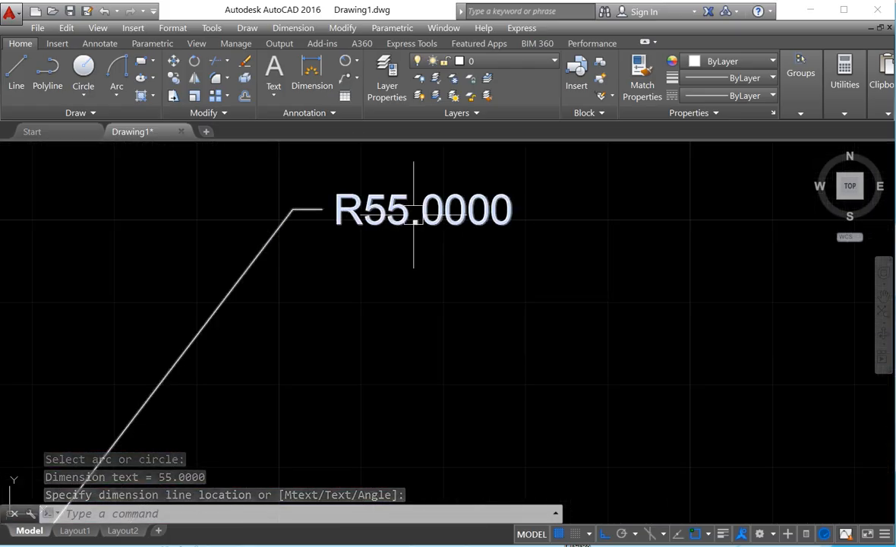
scroll(412, 209, down, 5)
scroll(413, 215, down, 2)
scroll(483, 236, up, 3)
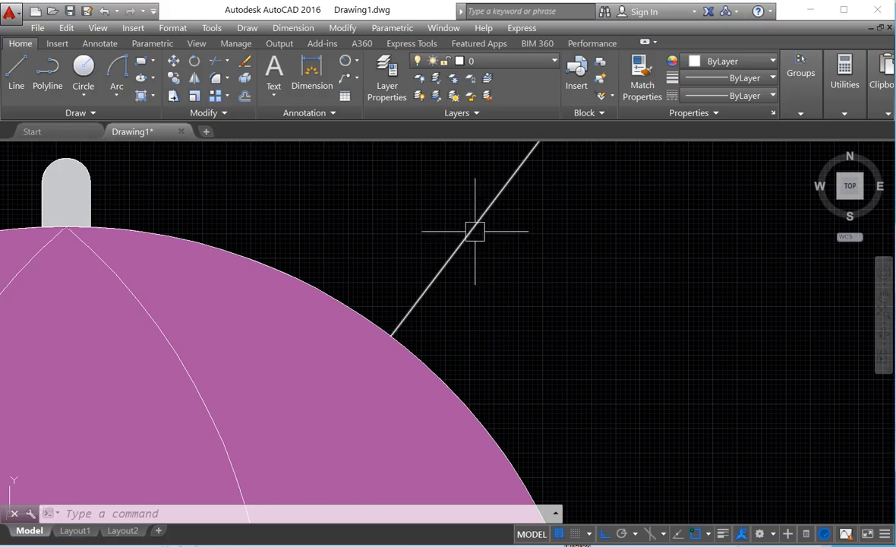
key(Delete)
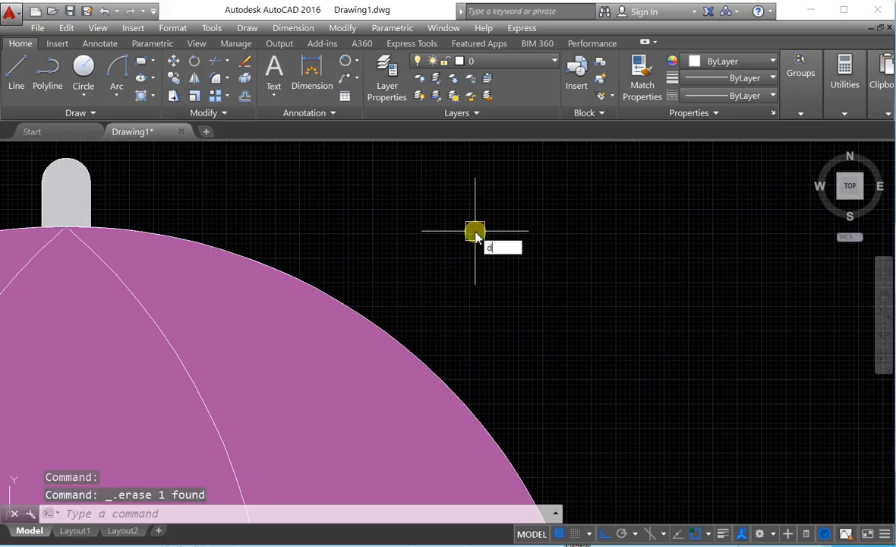
- Create a new dimension style named dim, based on Standard and used for all dimensions
key(Return)
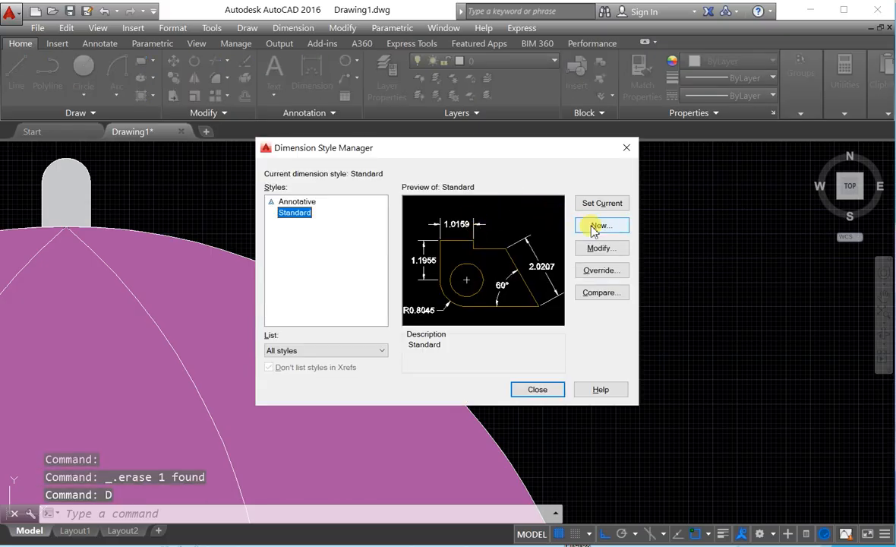
click(595, 227)
text(dim)
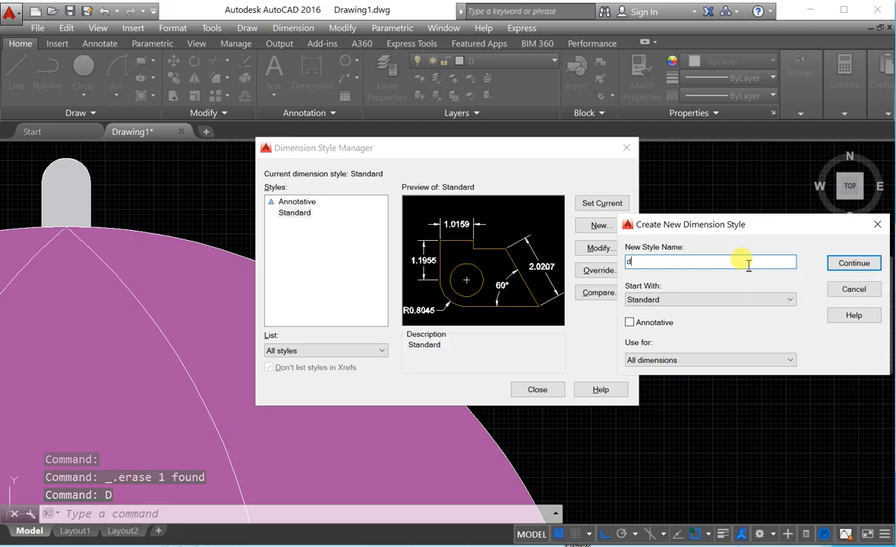
click(863, 258)
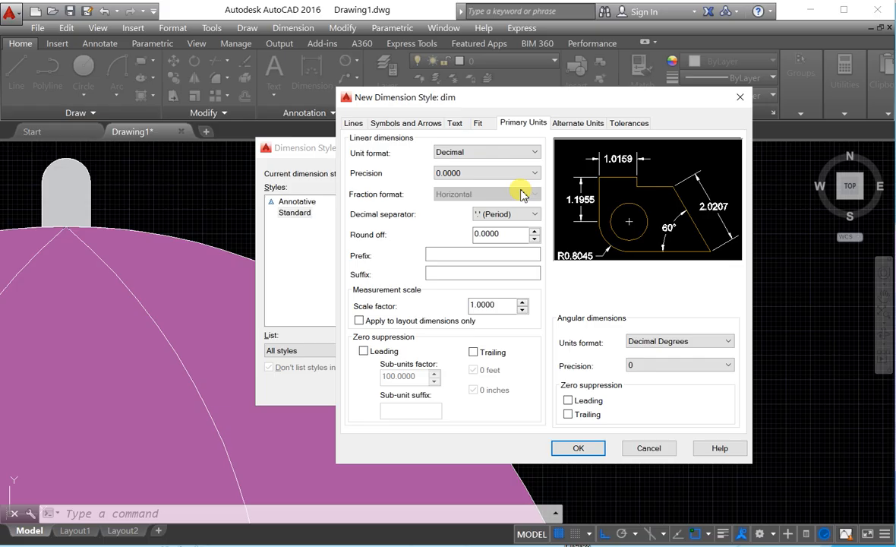
- Set the dim style's overall scale to 20 and its linear precision to 0
click(478, 124)
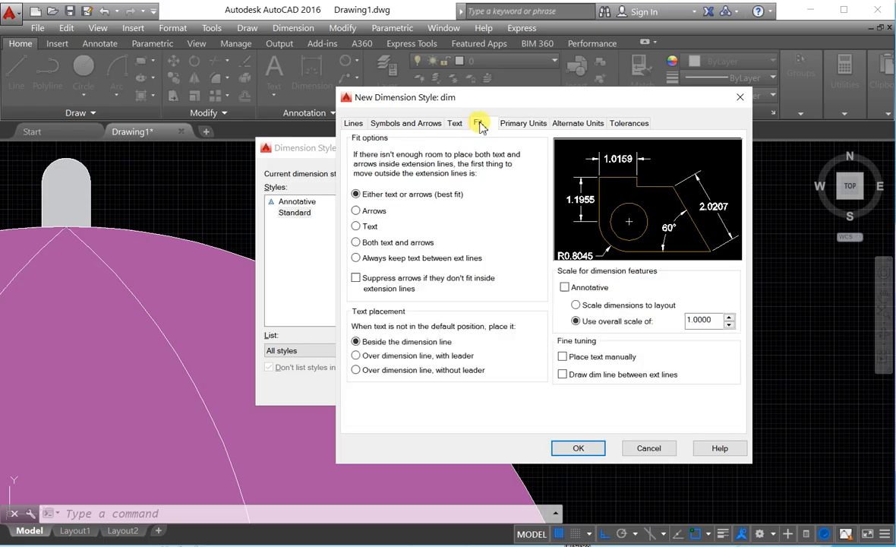
click(715, 319)
key(BackSpace)
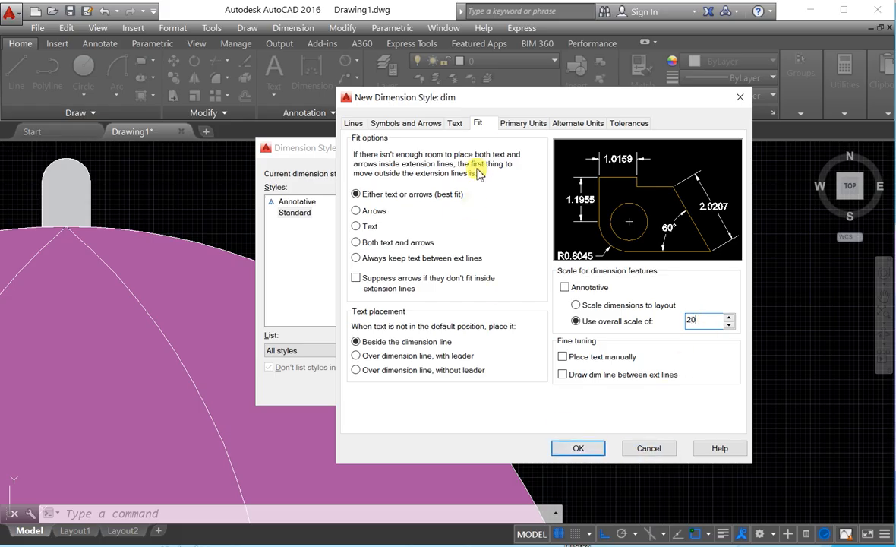
click(516, 131)
click(500, 169)
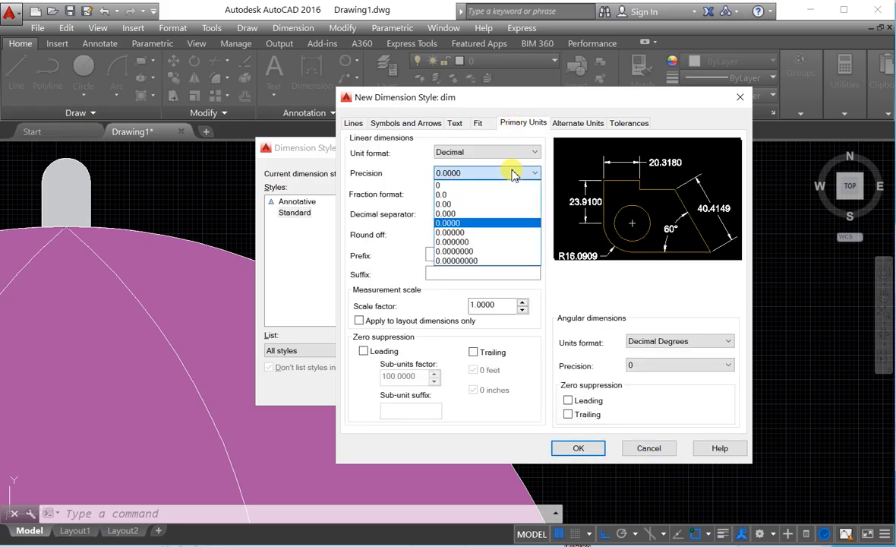
click(496, 180)
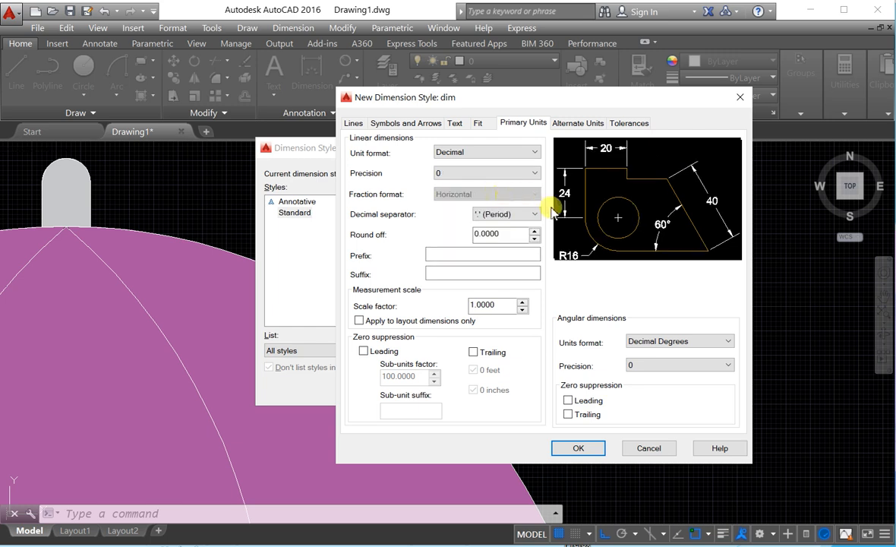
click(579, 449)
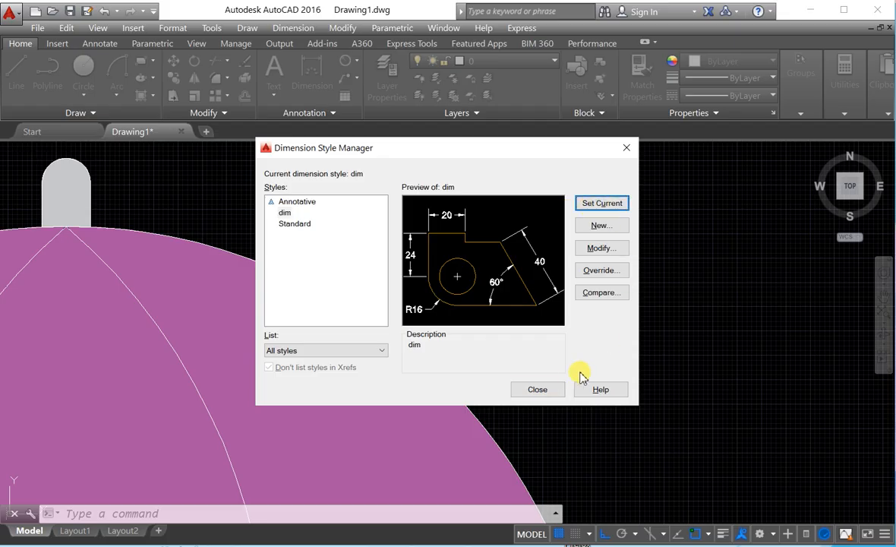
click(538, 390)
- Dimension the radius of the canopy's outer arc, placing the text outside to the upper right of the canopy
scroll(507, 275, down, 2)
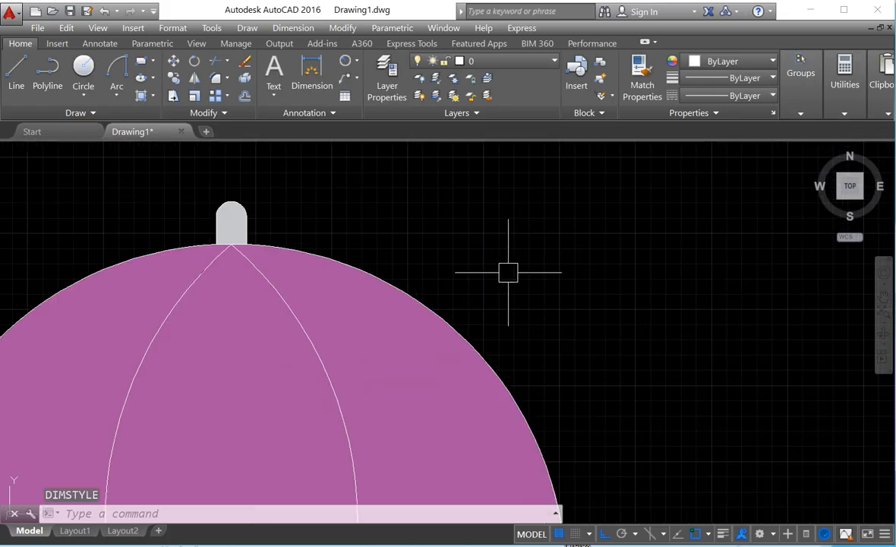
click(346, 62)
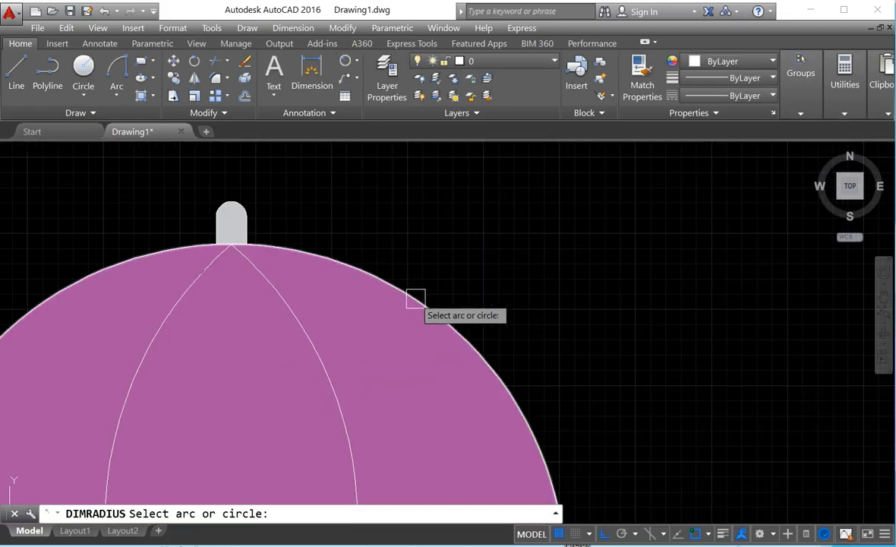
click(415, 300)
click(599, 246)
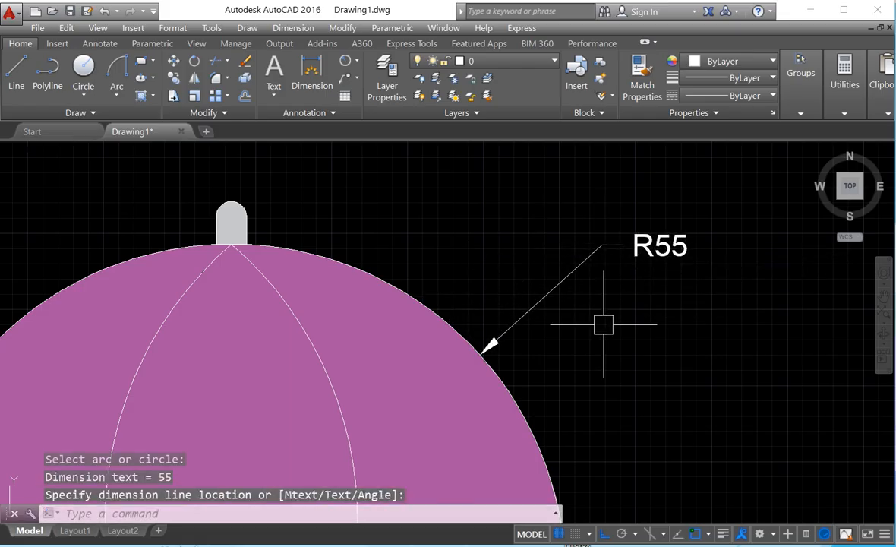
scroll(600, 320, down, 5)
middle_drag(608, 340, 623, 330)
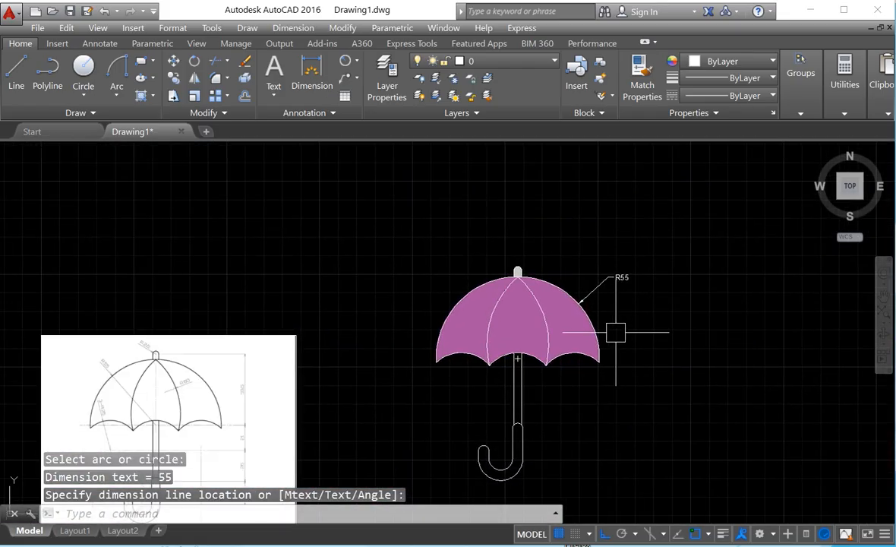
- Modify the dim dimension style to use an overall scale of 25
scroll(602, 324, up, 2)
scroll(602, 324, down, 2)
middle_drag(601, 325, 609, 304)
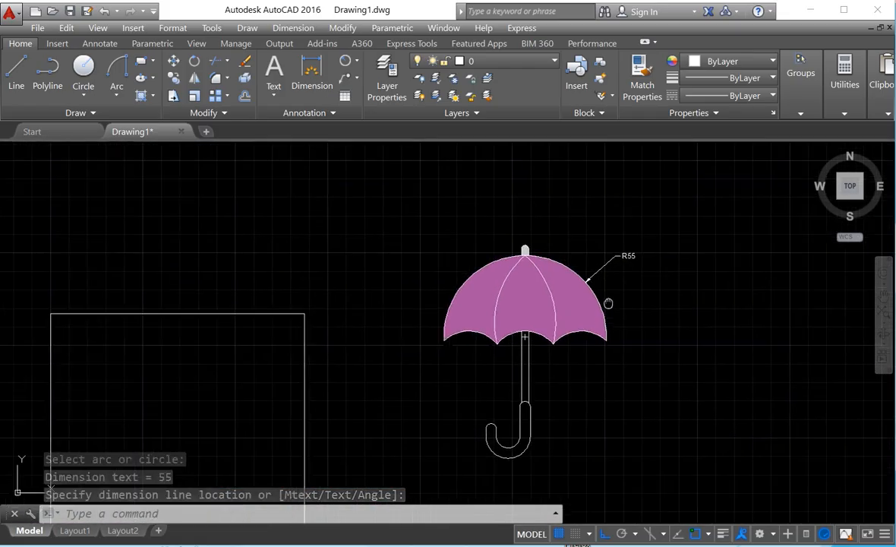
scroll(608, 304, up, 2)
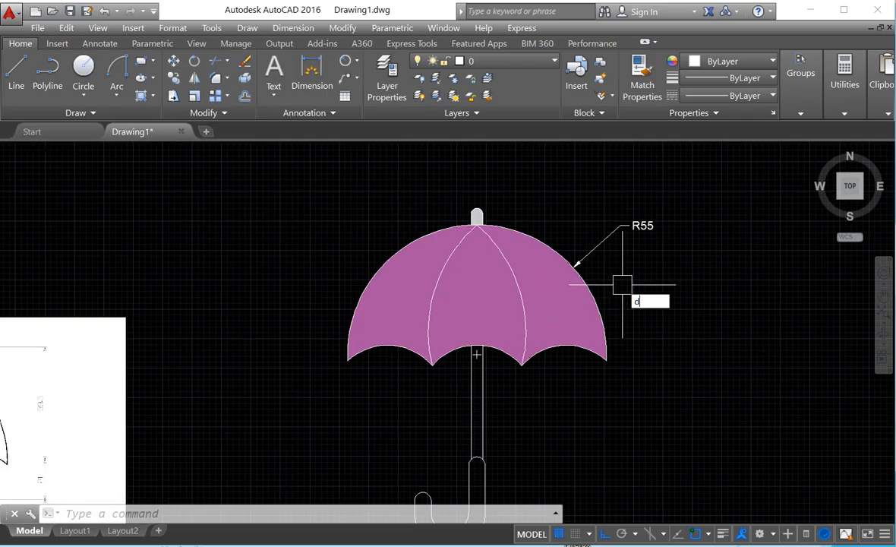
key(Return)
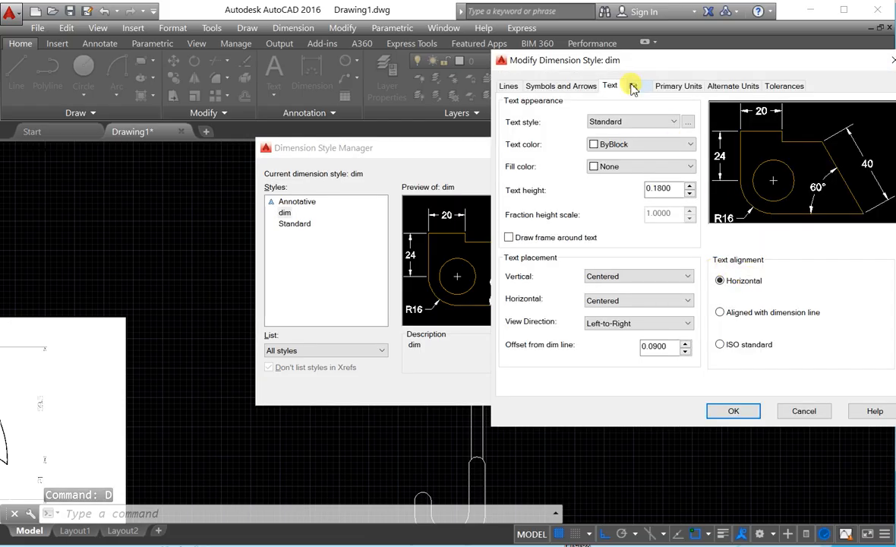
click(634, 86)
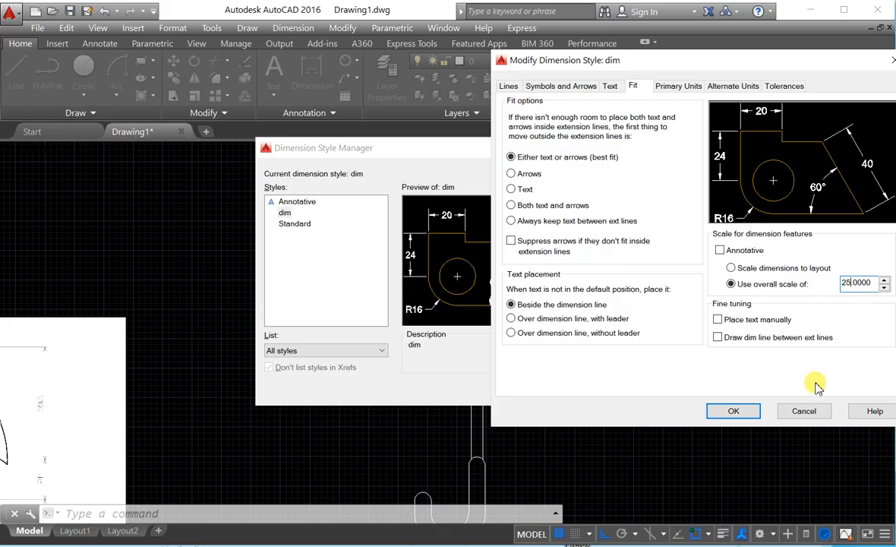
click(731, 411)
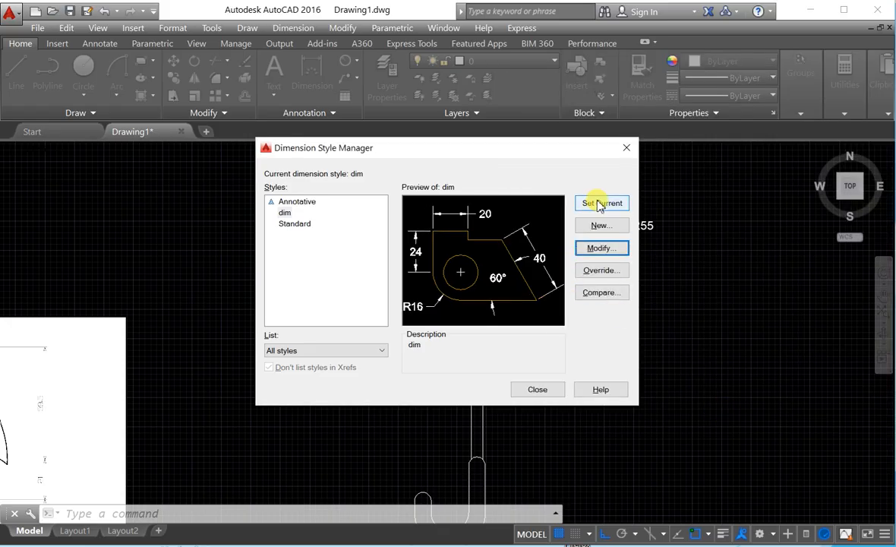
click(538, 390)
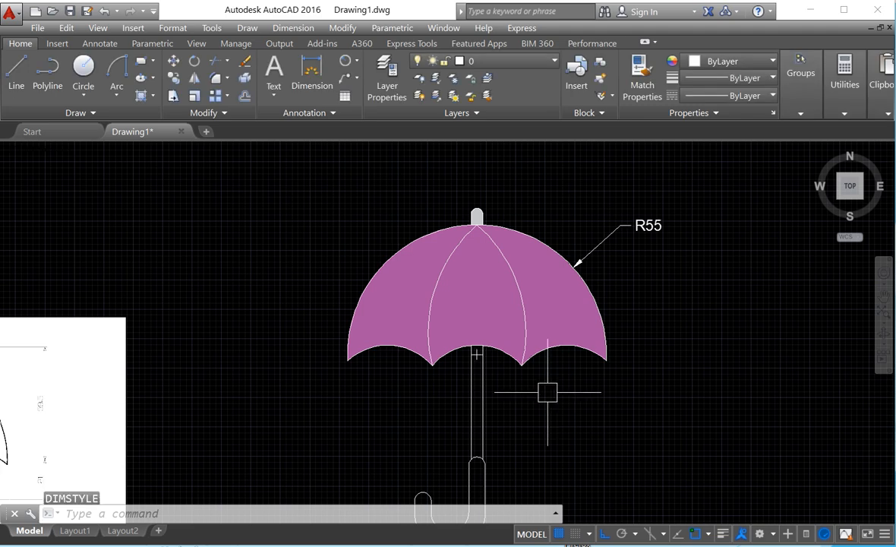
scroll(544, 297, down, 4)
scroll(528, 341, up, 4)
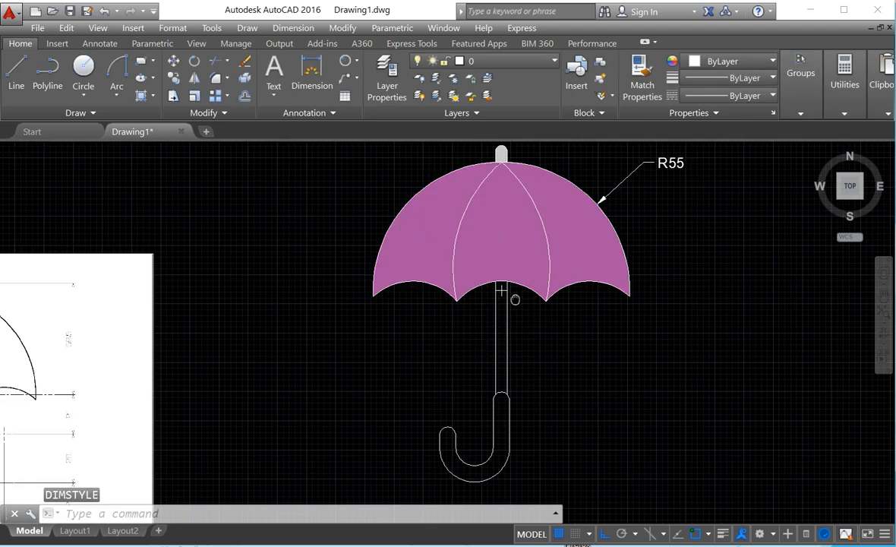
- Dimension the radius of the canopy's right inner rib arc, placing the text above the canopy to the right of the tip
middle_drag(515, 299, 557, 342)
click(307, 75)
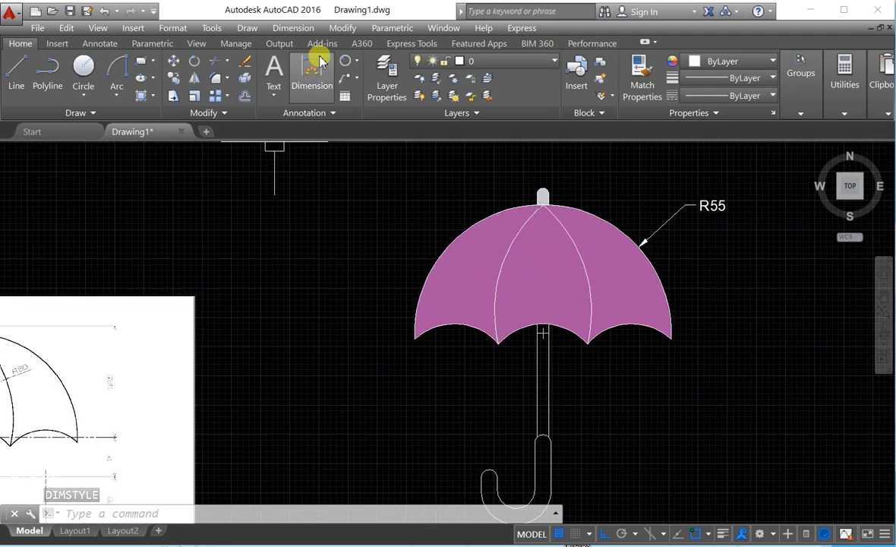
click(346, 60)
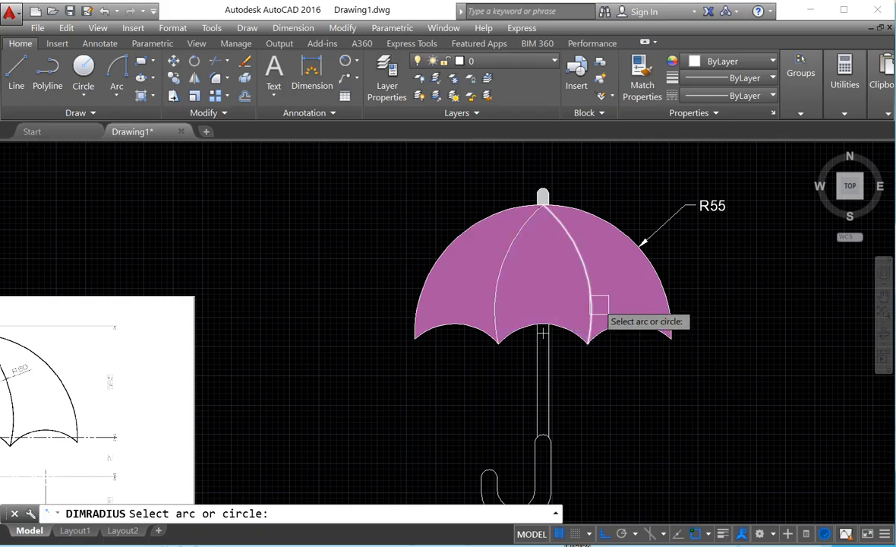
click(599, 304)
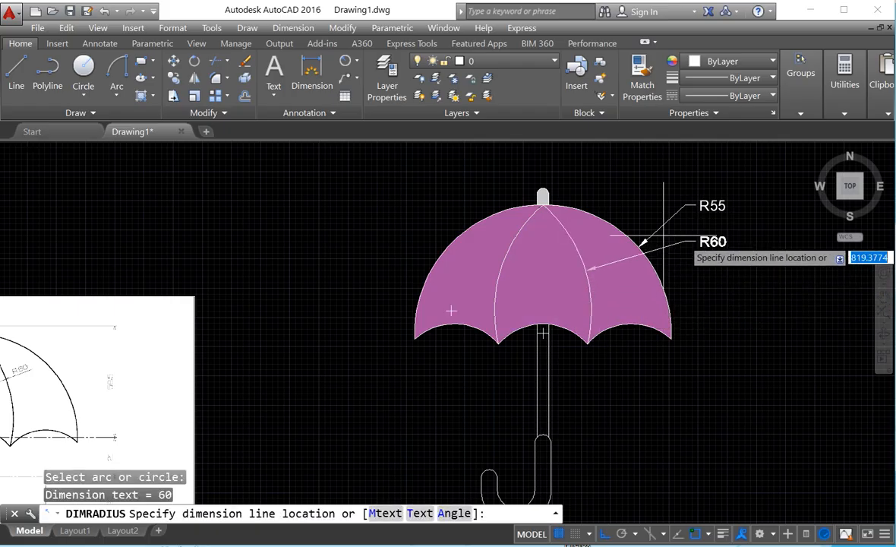
click(608, 175)
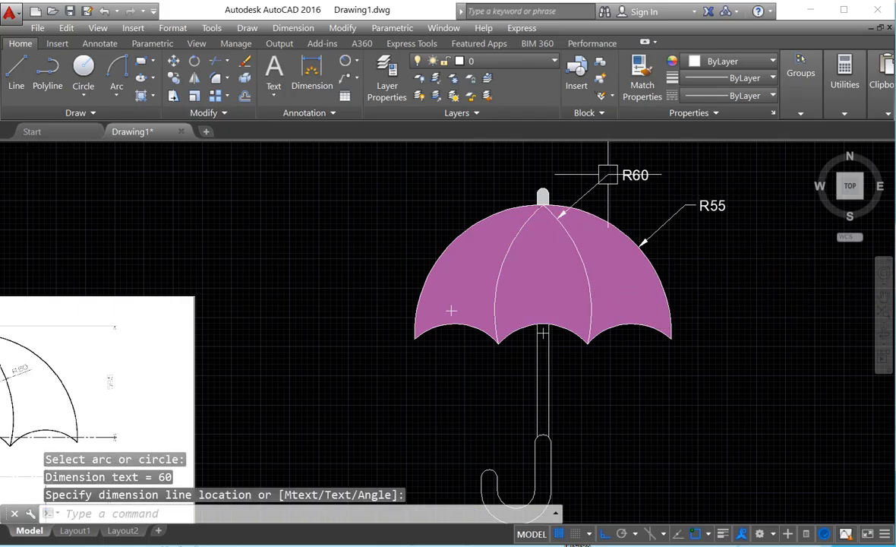
- Dimension the radius of the canopy's left scallop arc, placing the text outside to the upper left of the canopy
middle_drag(661, 280, 672, 292)
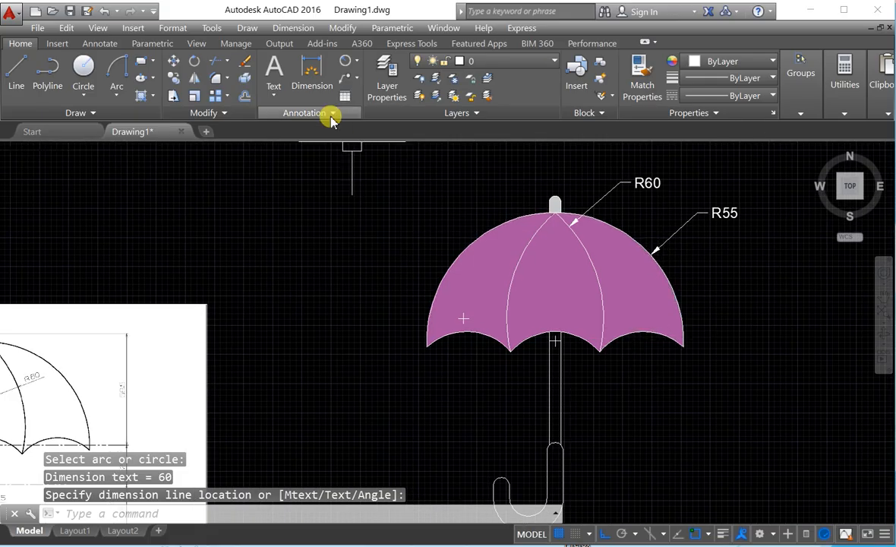
click(345, 61)
click(451, 329)
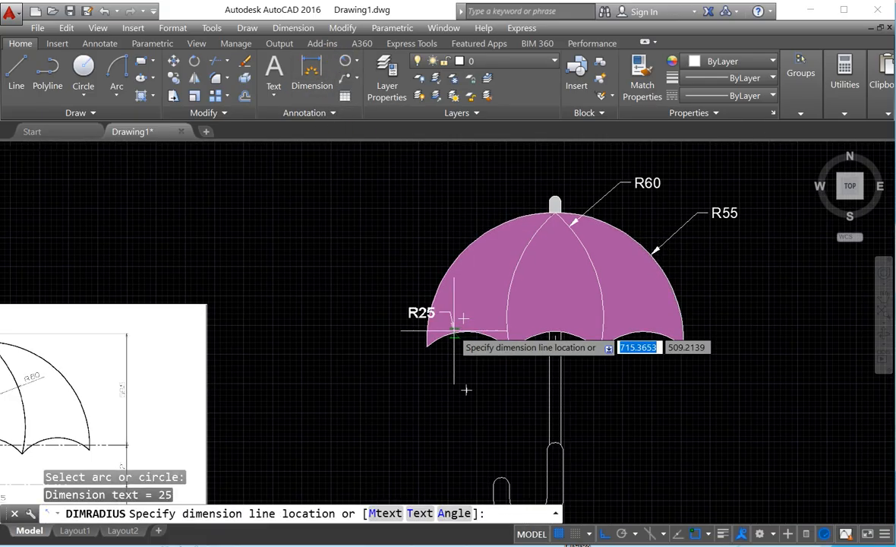
click(416, 246)
- Dimension the radius of the rounded end of the handle's hook, placing the text to its upper left
middle_drag(546, 333, 516, 294)
middle_drag(578, 346, 575, 327)
middle_drag(527, 427, 595, 390)
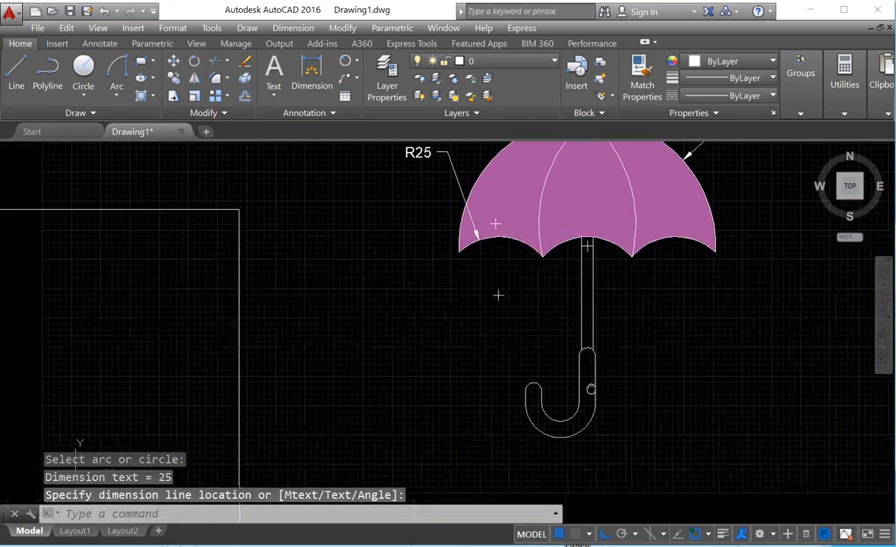
scroll(532, 386, up, 2)
click(346, 63)
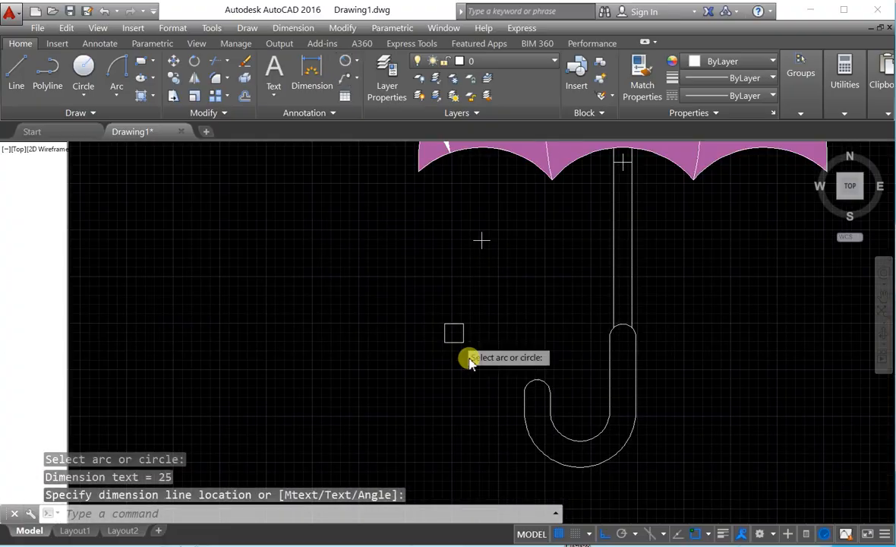
click(532, 384)
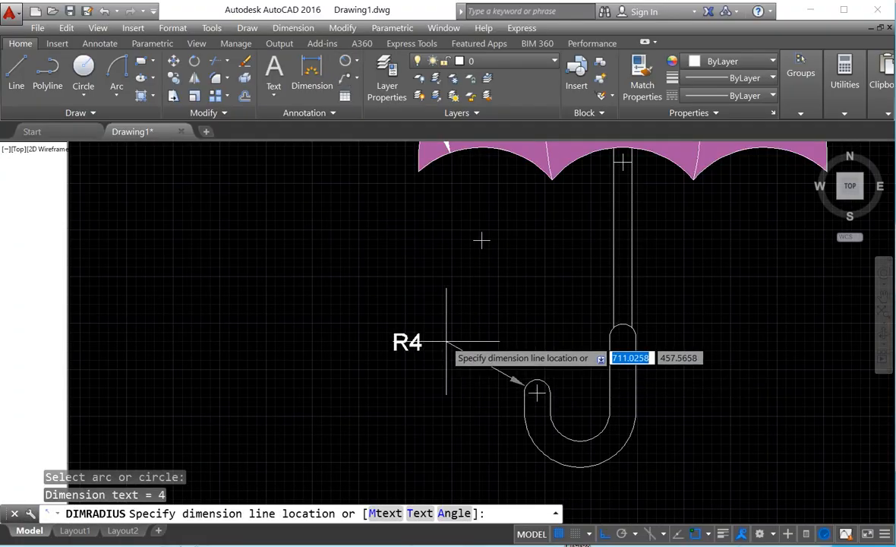
click(442, 340)
scroll(524, 365, down, 4)
middle_drag(480, 276, 506, 335)
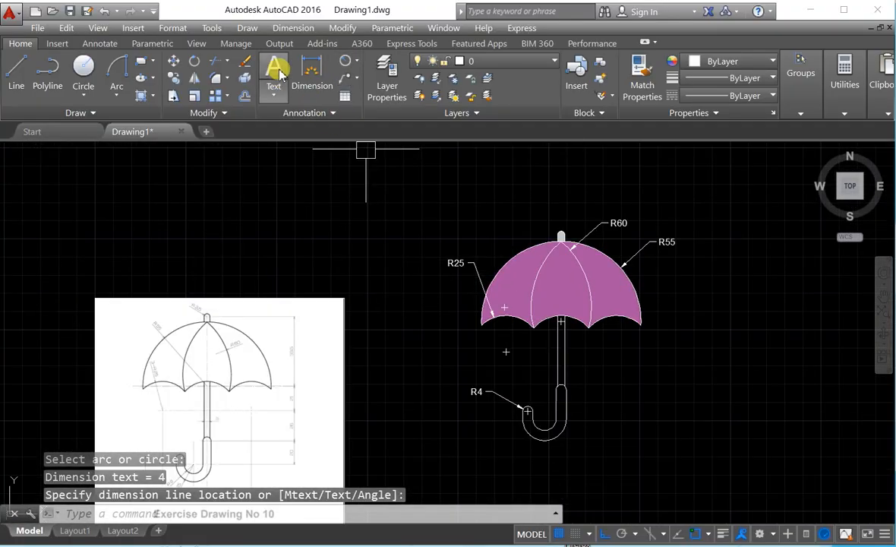
click(313, 72)
scroll(536, 271, up, 2)
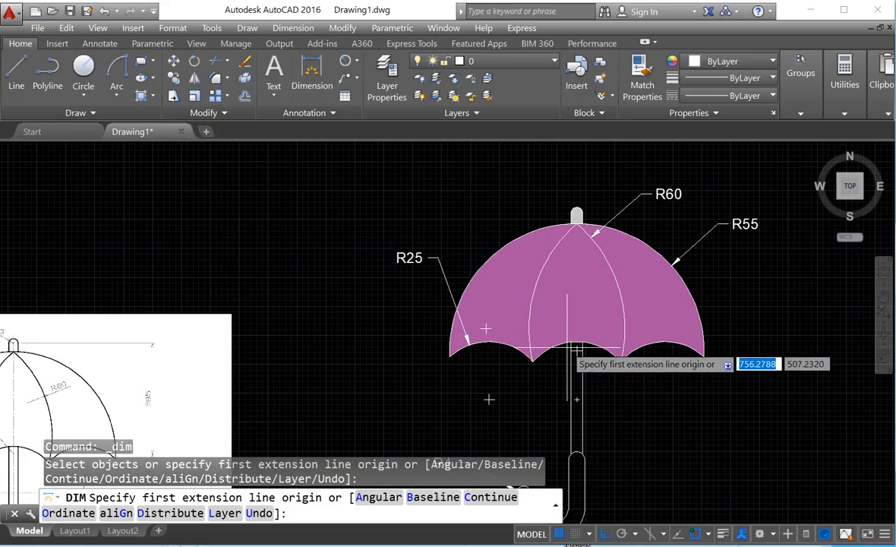
scroll(577, 345, up, 2)
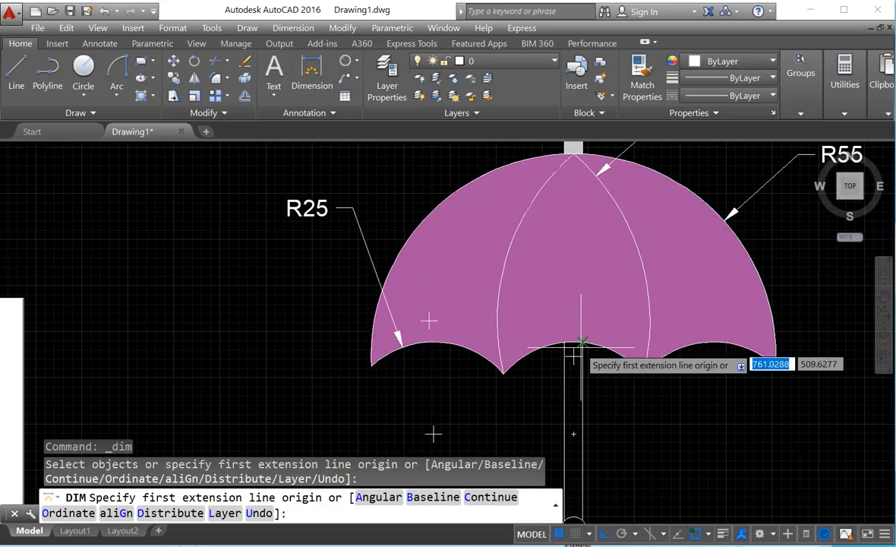
middle_drag(566, 223, 557, 336)
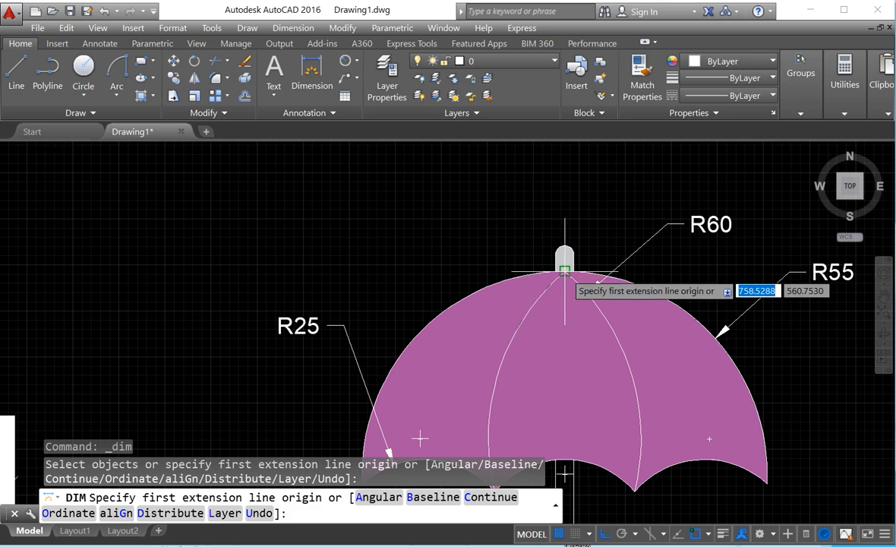
click(566, 248)
scroll(720, 270, down, 2)
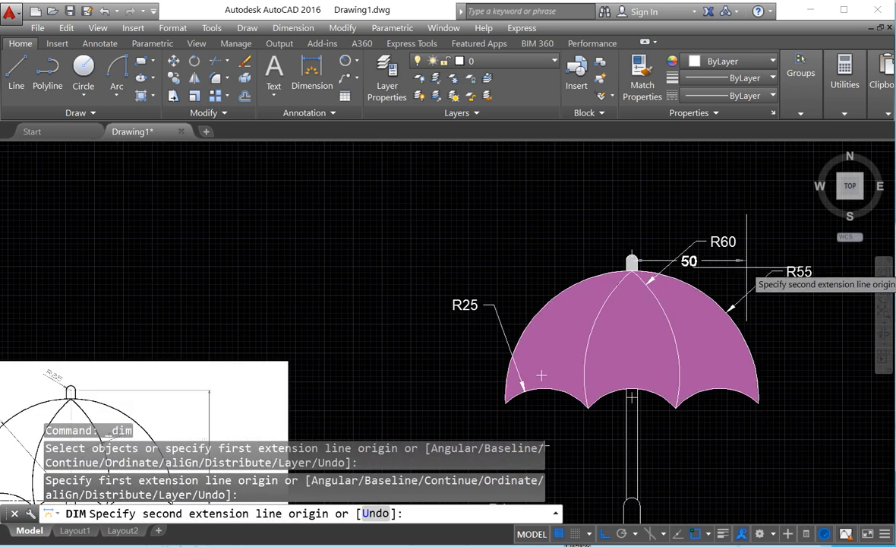
middle_drag(778, 377, 667, 375)
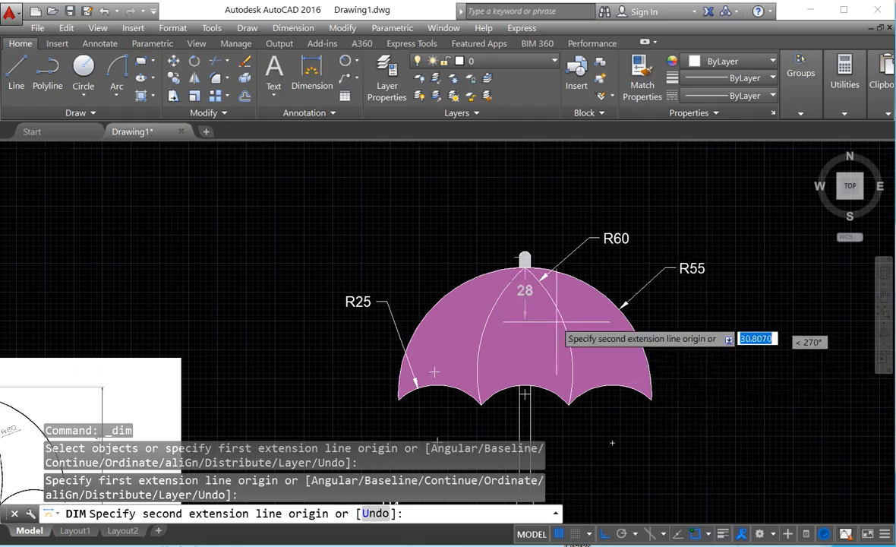
key(Escape)
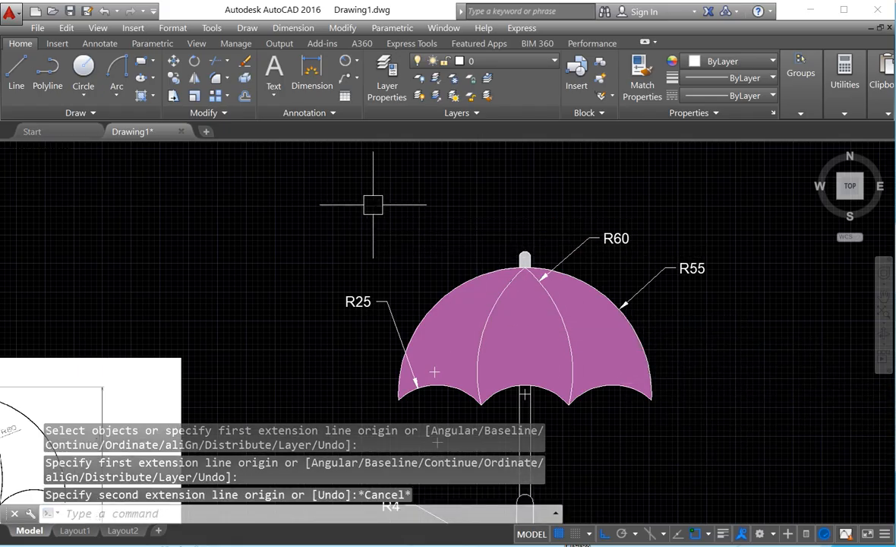
mouse_move(296, 389)
middle_down()
mouse_move(505, 308)
mouse_move(471, 288)
middle_up()
scroll(327, 349, up, 2)
scroll(327, 350, down, 6)
scroll(472, 287, up, 4)
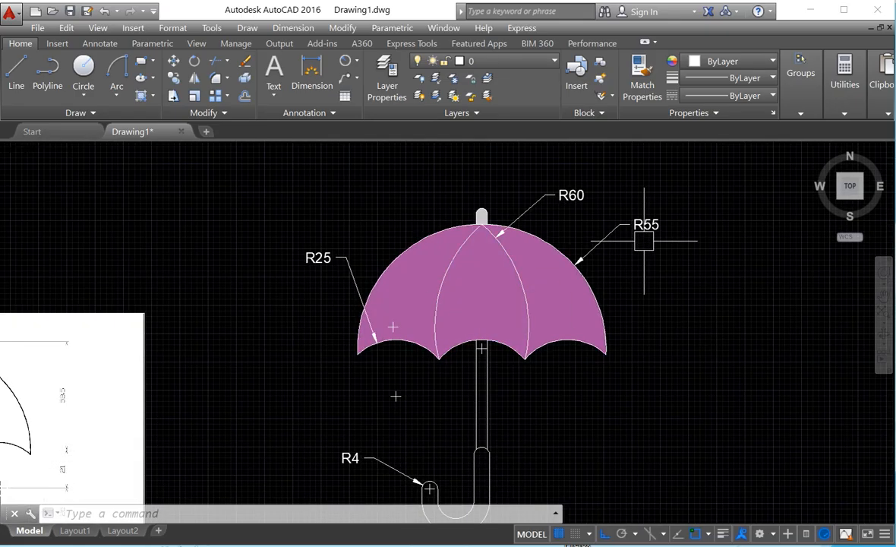
middle_drag(636, 267, 649, 243)
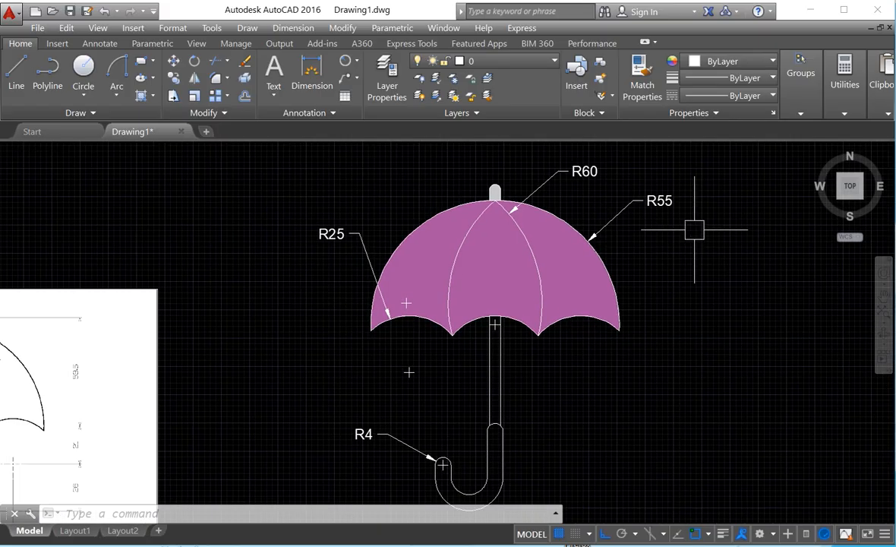
middle_drag(669, 312, 645, 299)
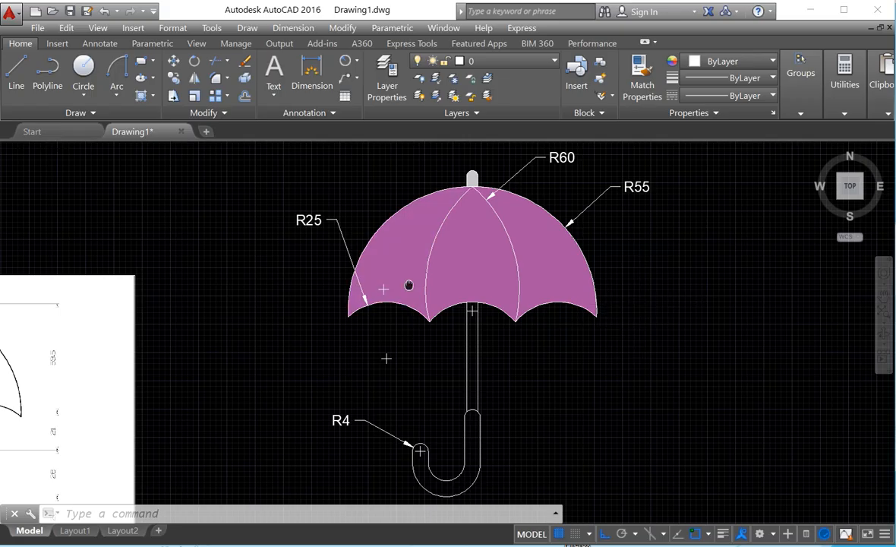
middle_drag(409, 285, 449, 260)
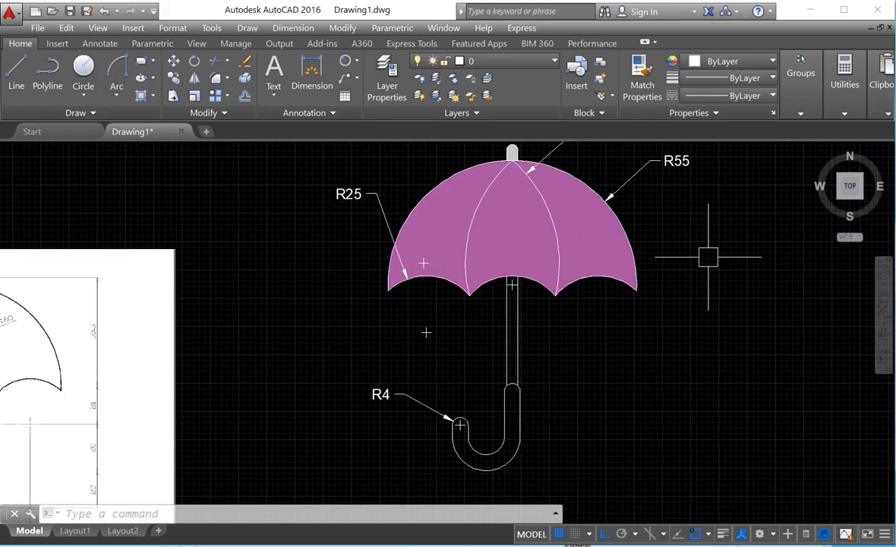
middle_drag(664, 276, 651, 314)
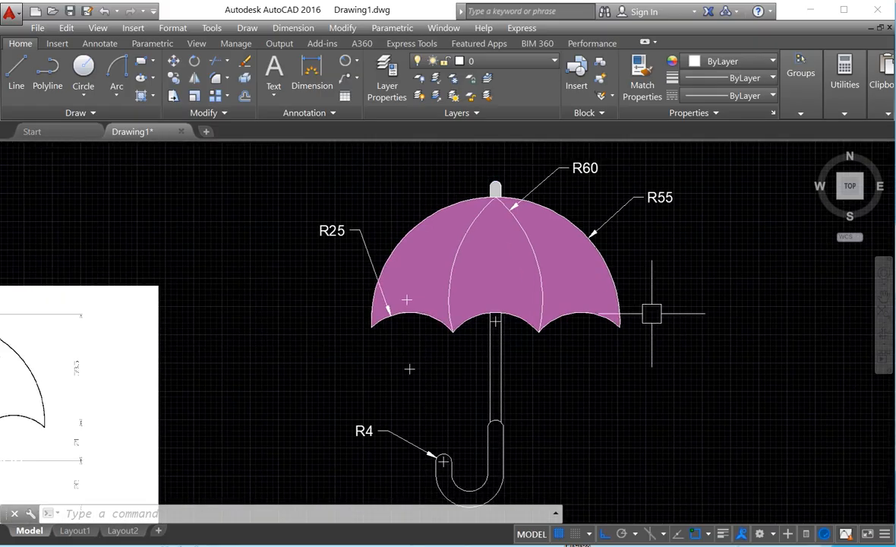
middle_drag(452, 343, 538, 263)
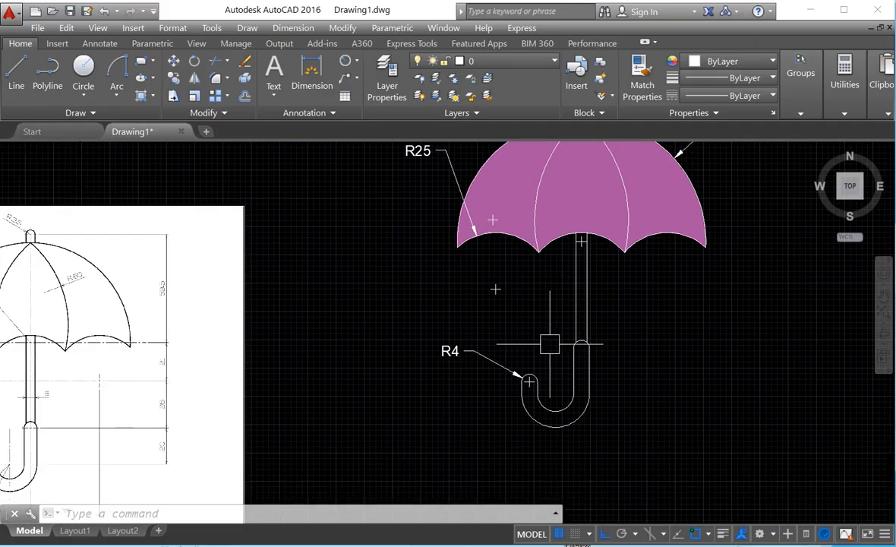
scroll(509, 300, down, 2)
scroll(481, 322, up, 5)
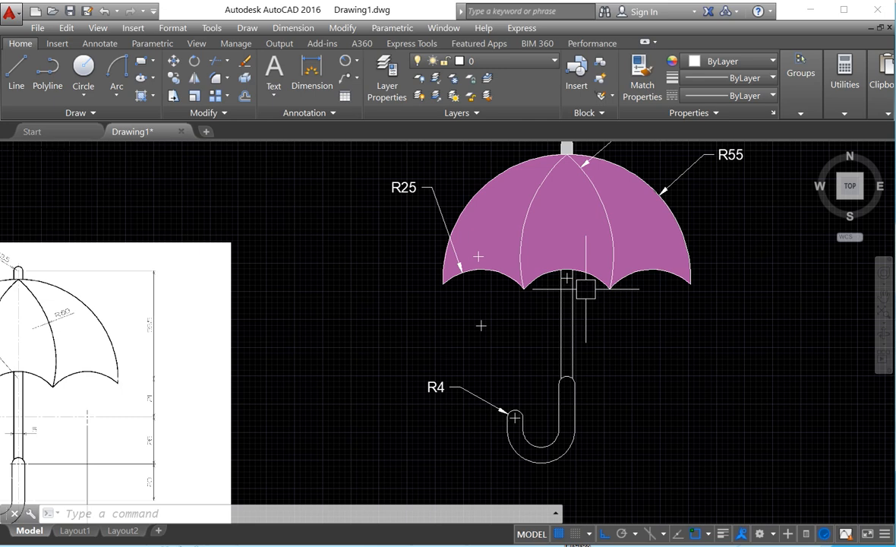
scroll(575, 285, down, 5)
mouse_move(595, 297)
middle_down()
mouse_move(583, 297)
mouse_move(590, 269)
middle_up()
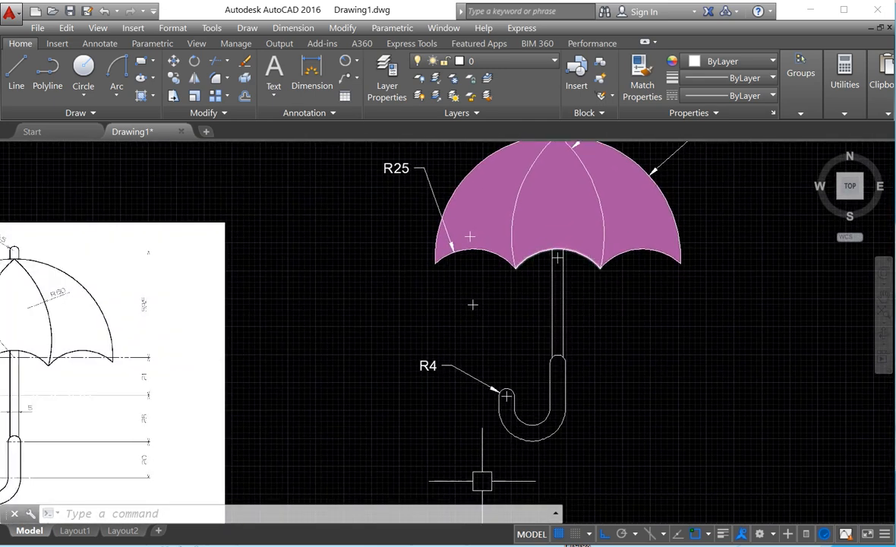
scroll(518, 270, down, 3)
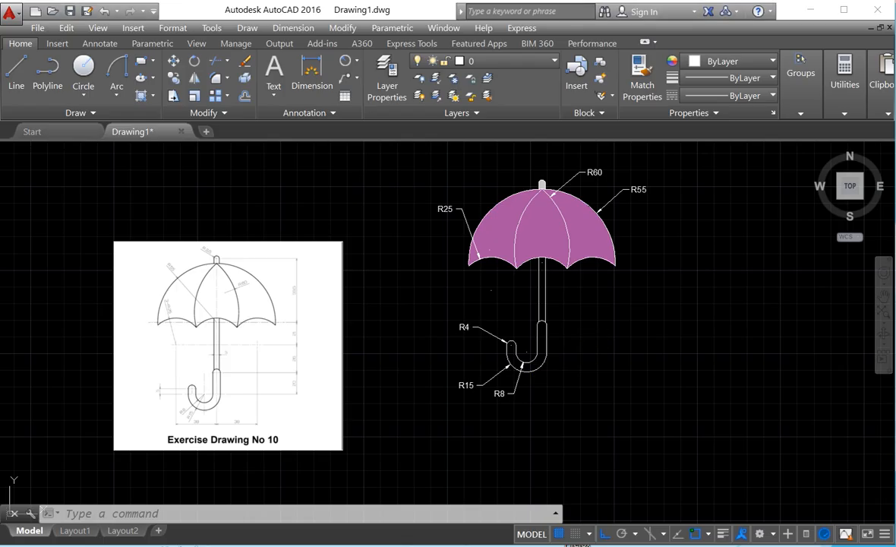
scroll(585, 320, up, 2)
scroll(576, 320, down, 2)
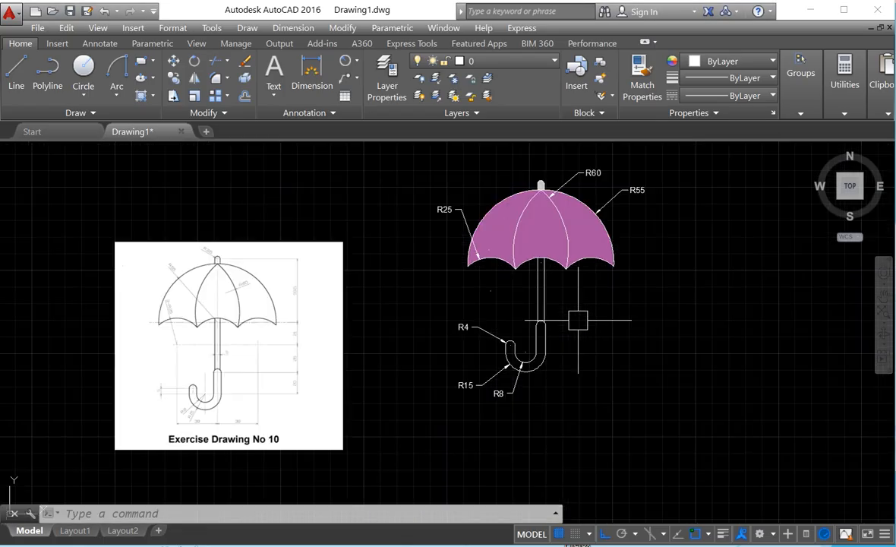
- Dimension the vertical distance from the shaft point level with the scallop arc centres to the centre of the handle's rounded top, placing it right of the umbrella
scroll(558, 314, up, 2)
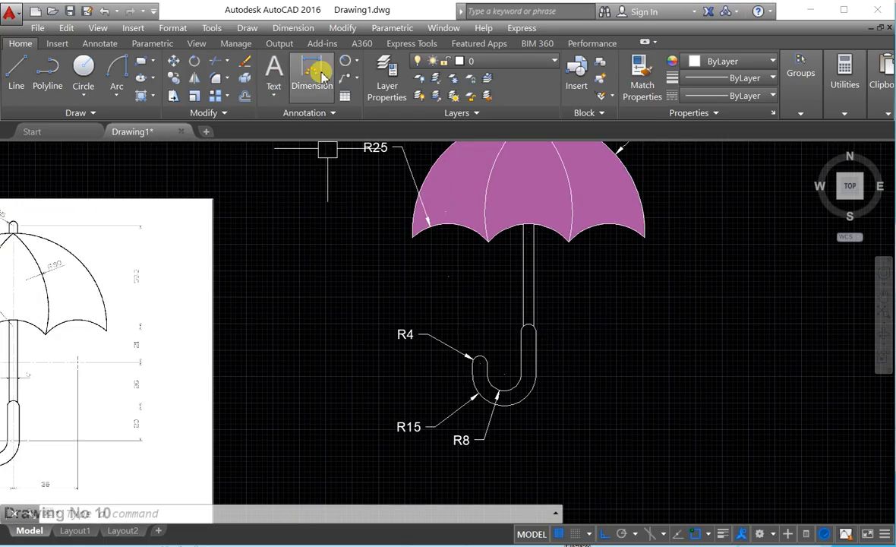
click(311, 72)
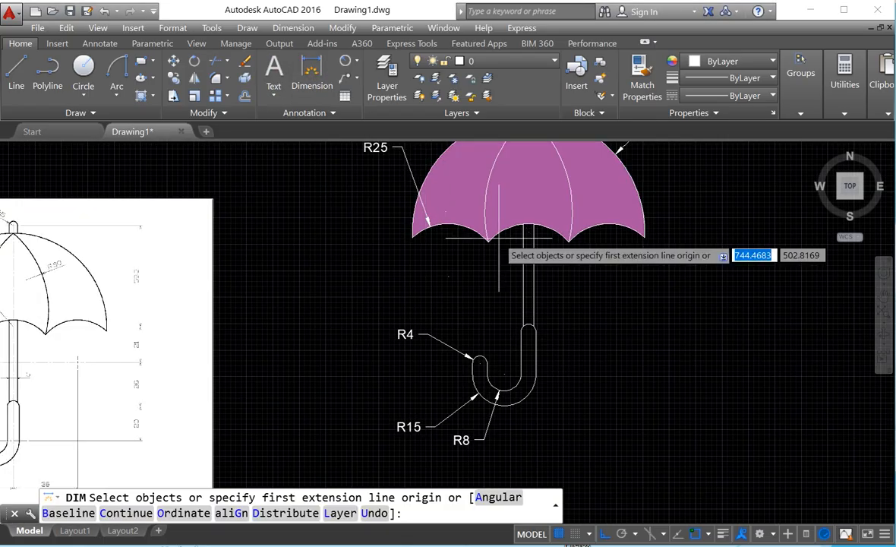
click(528, 277)
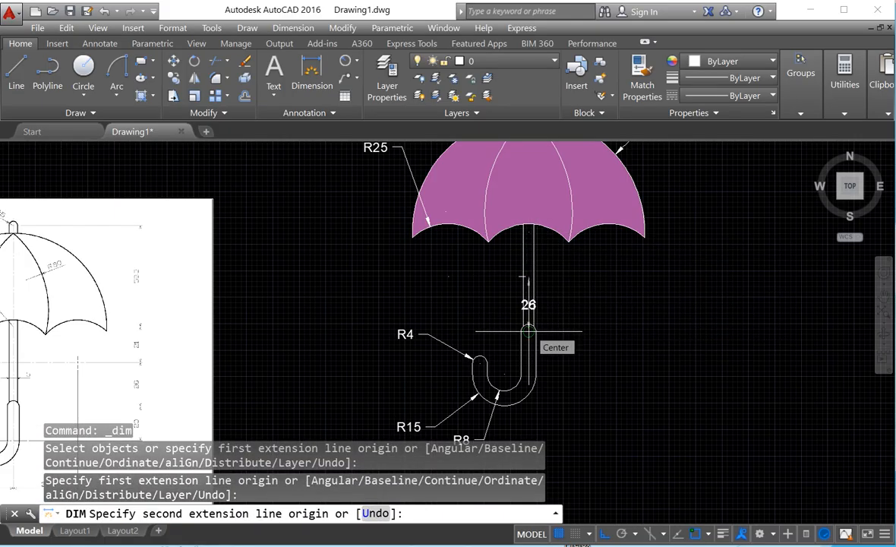
click(528, 331)
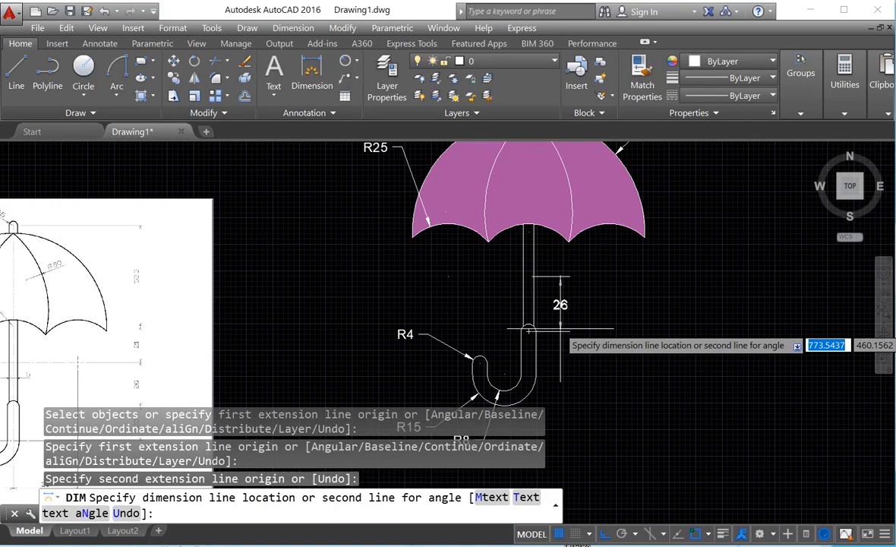
click(717, 321)
scroll(516, 341, down, 2)
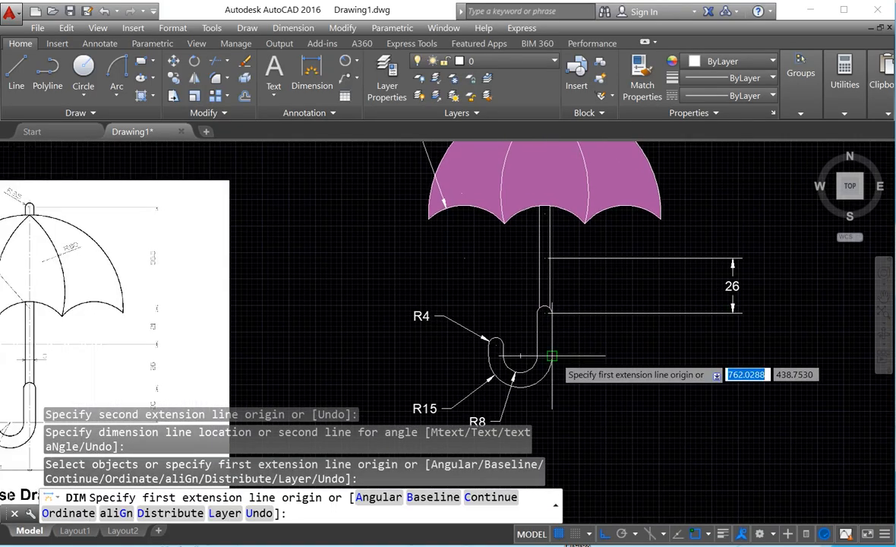
scroll(553, 356, down, 1)
middle_drag(539, 342, 574, 314)
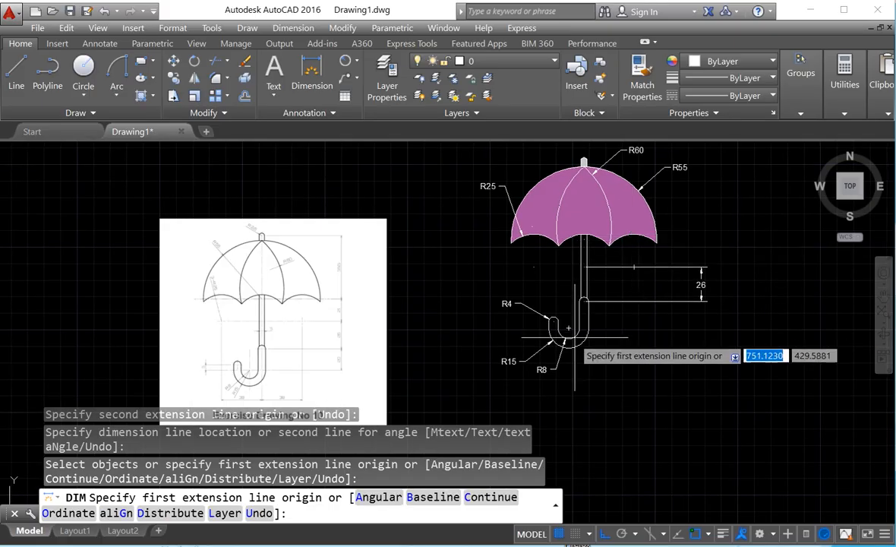
middle_drag(564, 356, 601, 334)
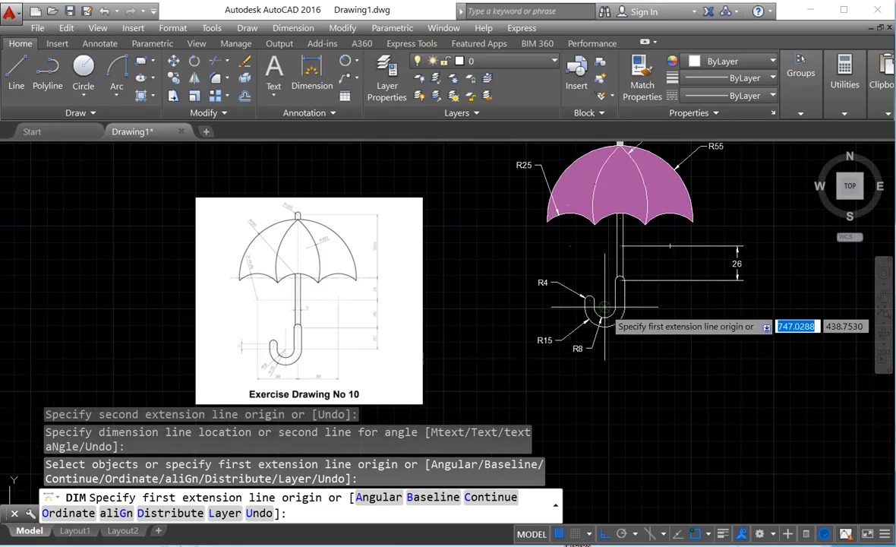
middle_drag(659, 260, 626, 306)
scroll(678, 325, up, 2)
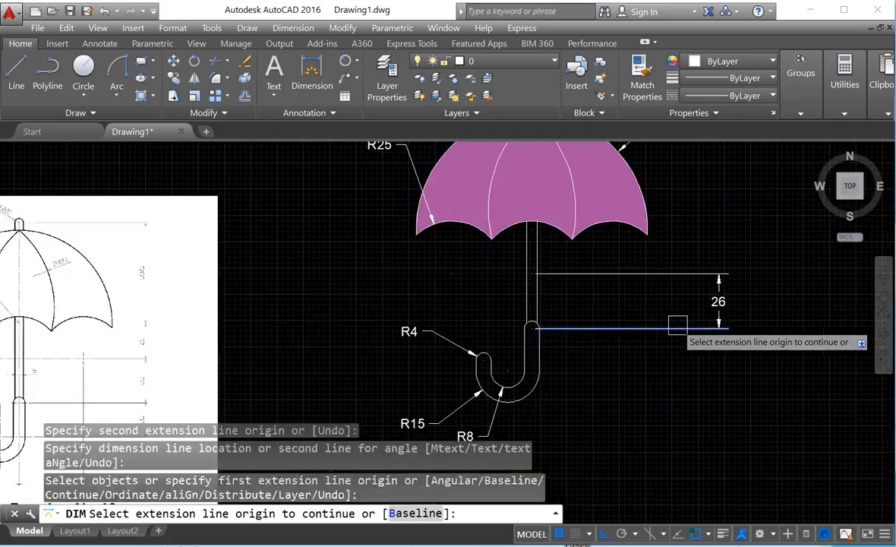
key(Return)
middle_drag(610, 258, 617, 293)
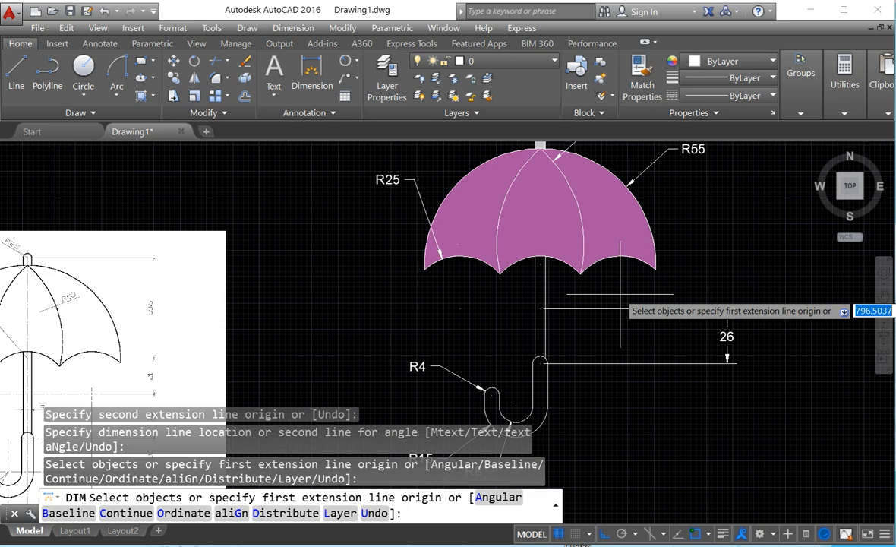
scroll(622, 292, down, 2)
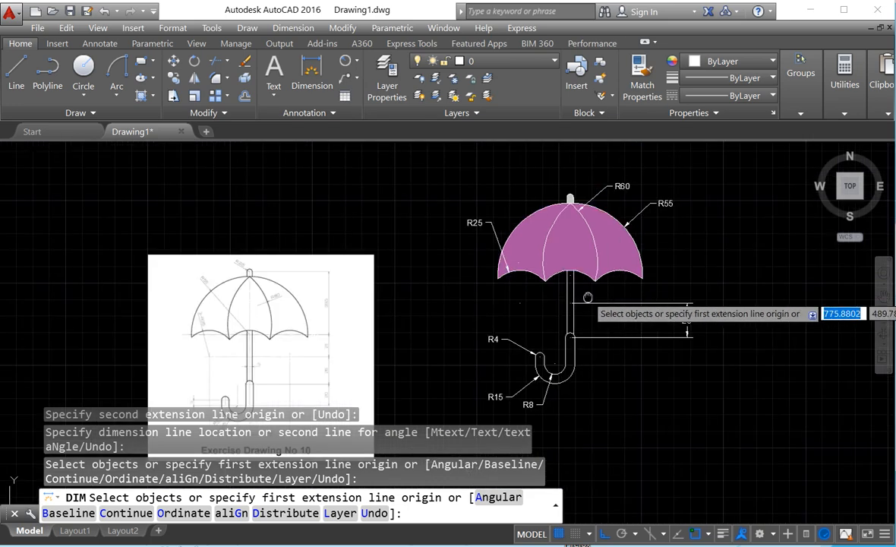
scroll(591, 293, down, 1)
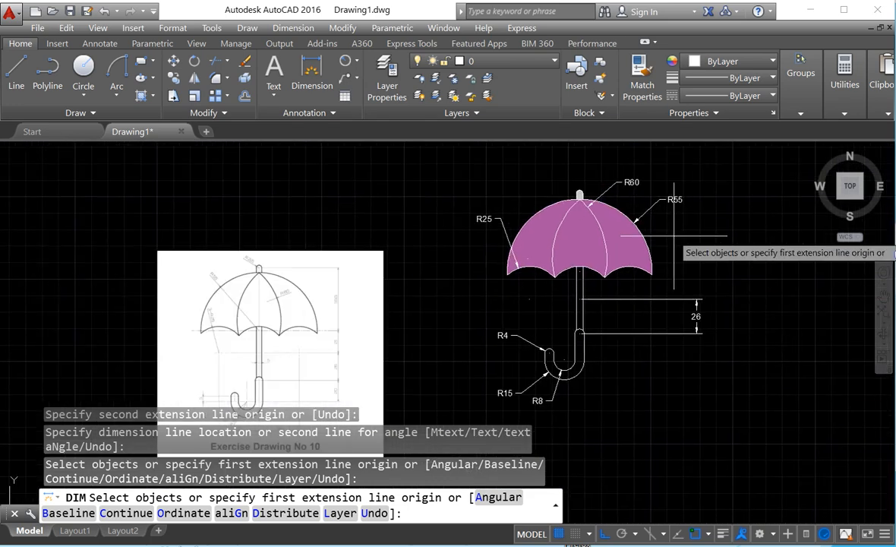
middle_drag(549, 354, 571, 293)
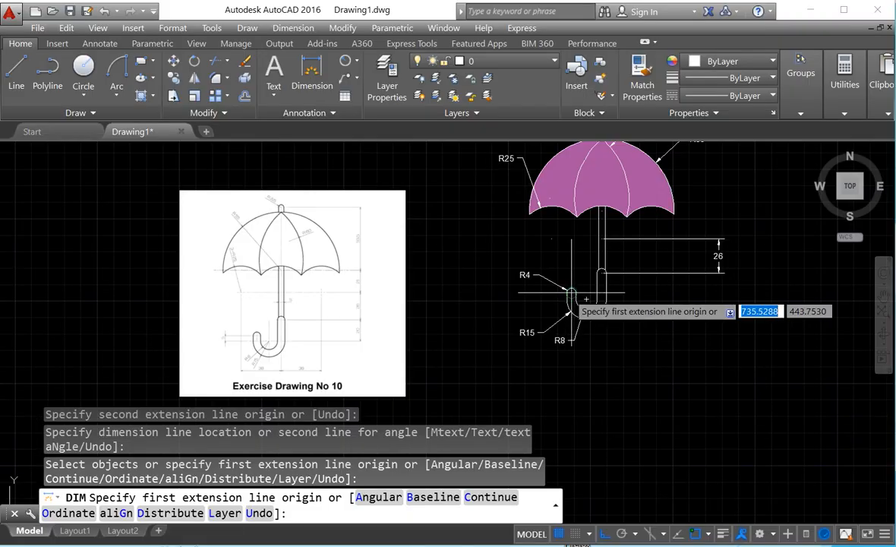
middle_drag(571, 294, 555, 341)
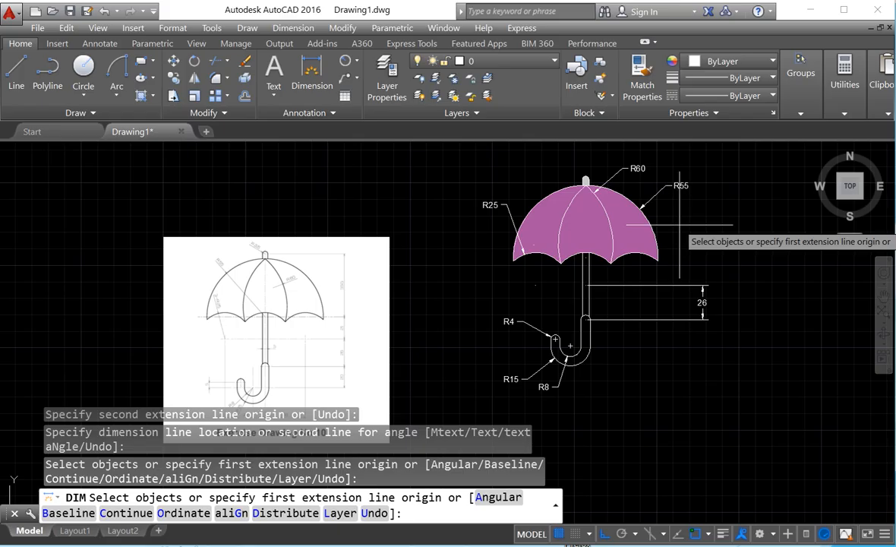
scroll(680, 225, up, 2)
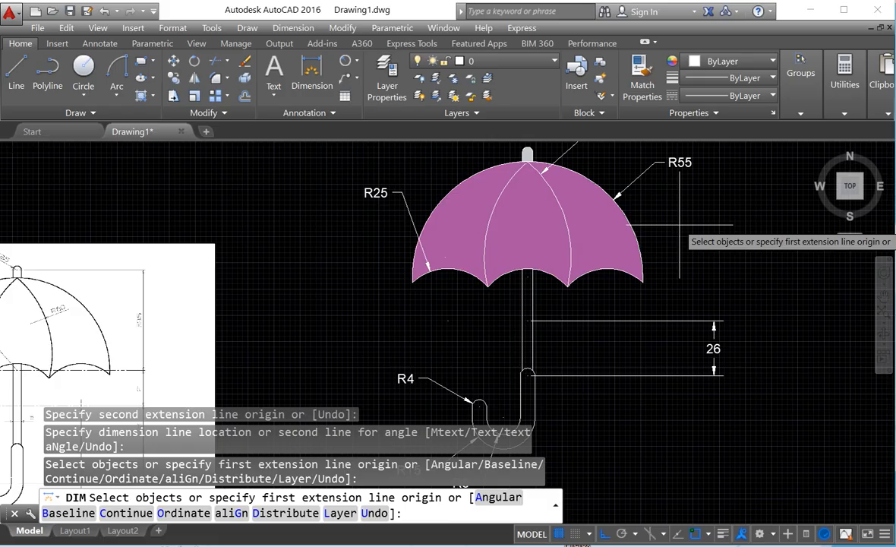
scroll(680, 225, down, 2)
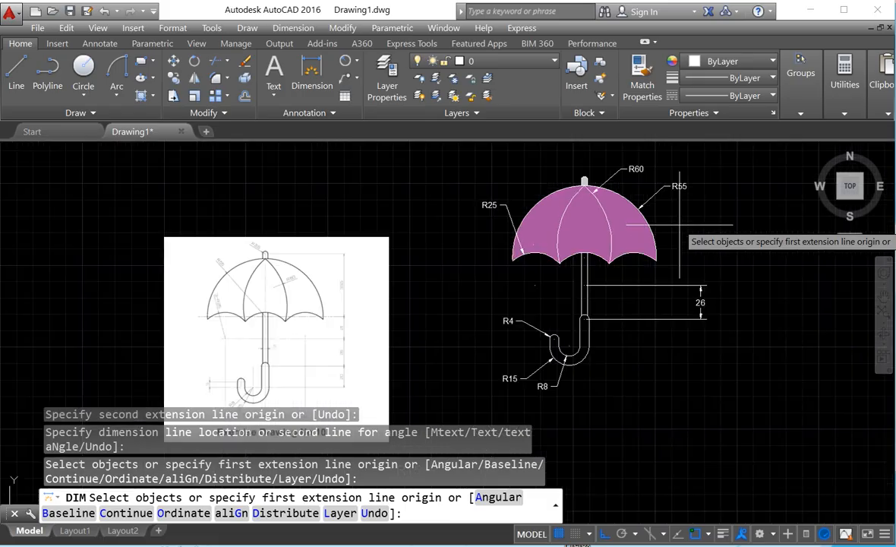